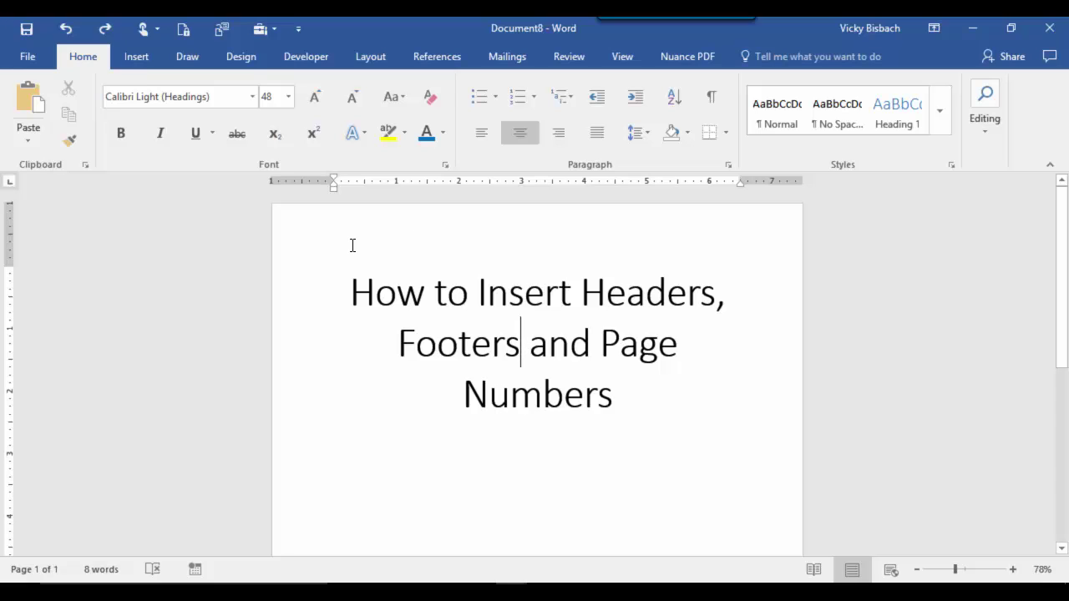
- Open the page header and then the page footer for editing, returning to the document body after each
double_click(536, 223)
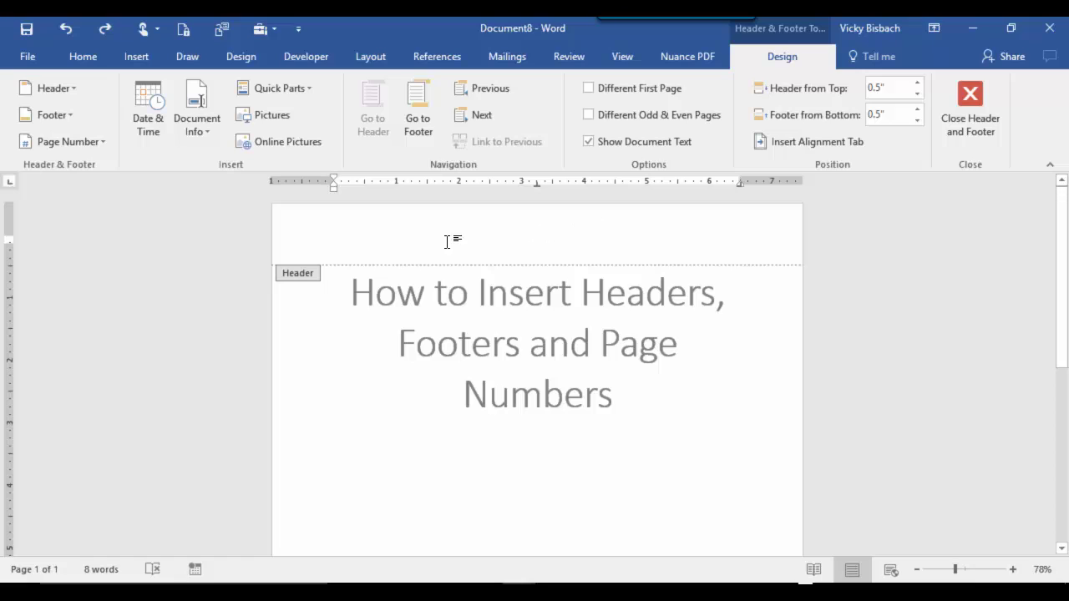
double_click(539, 366)
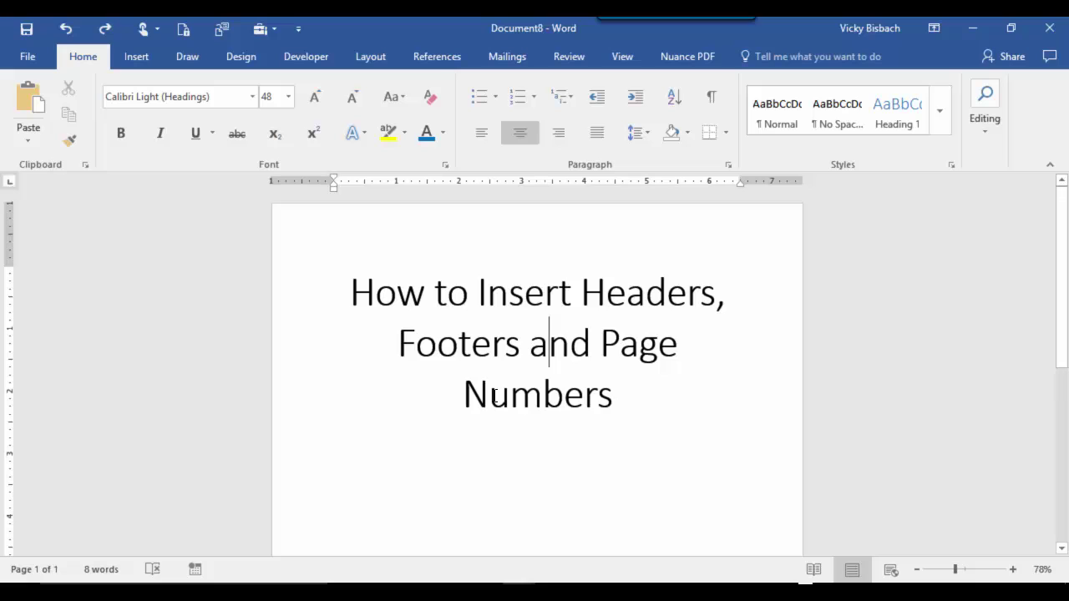
scroll(494, 396, down, 1)
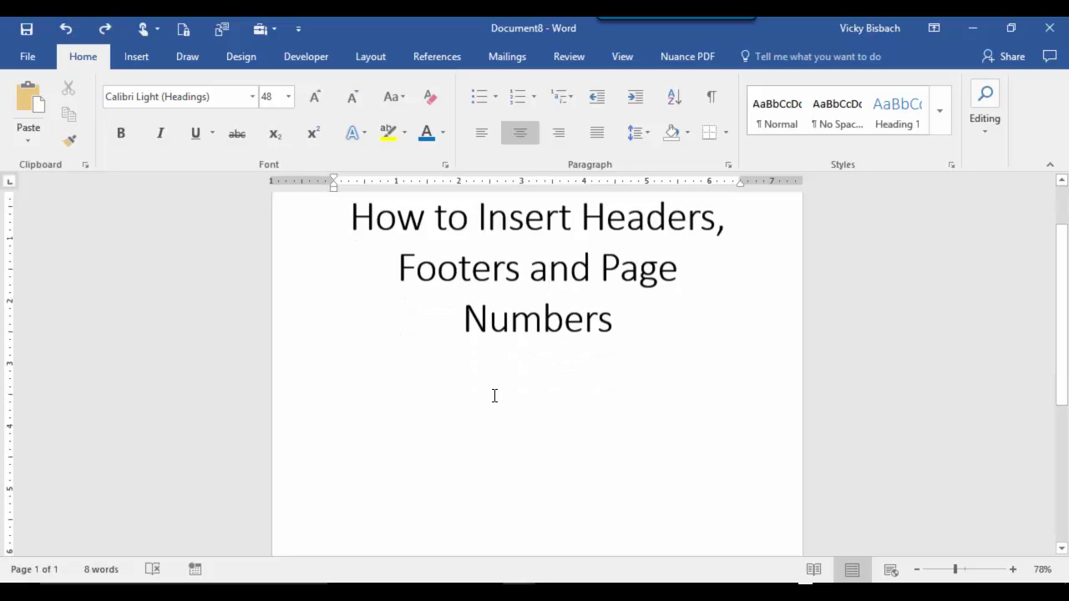
scroll(495, 396, down, 5)
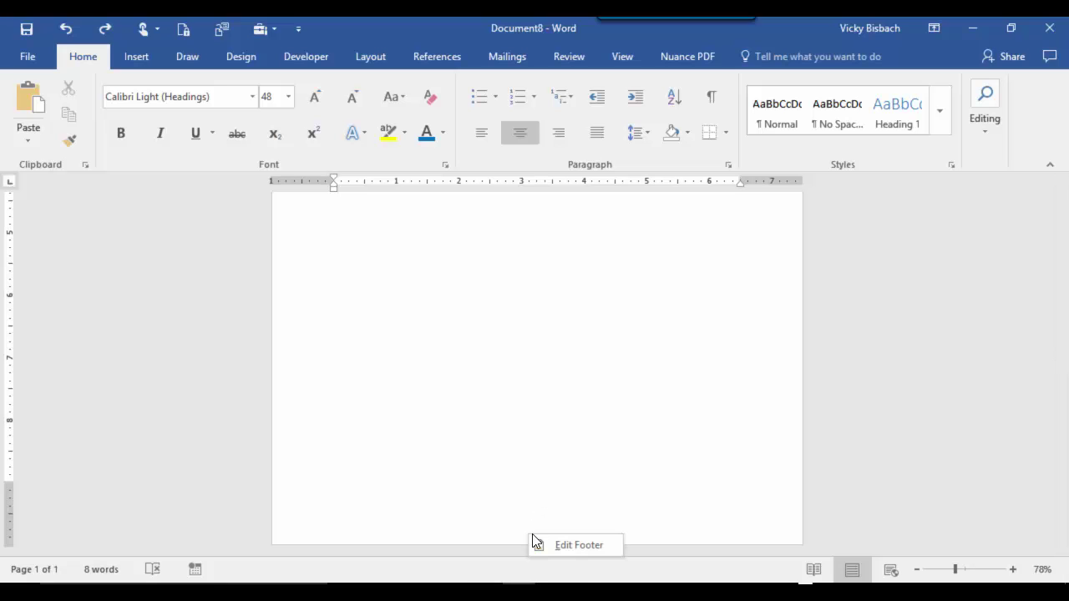
click(583, 548)
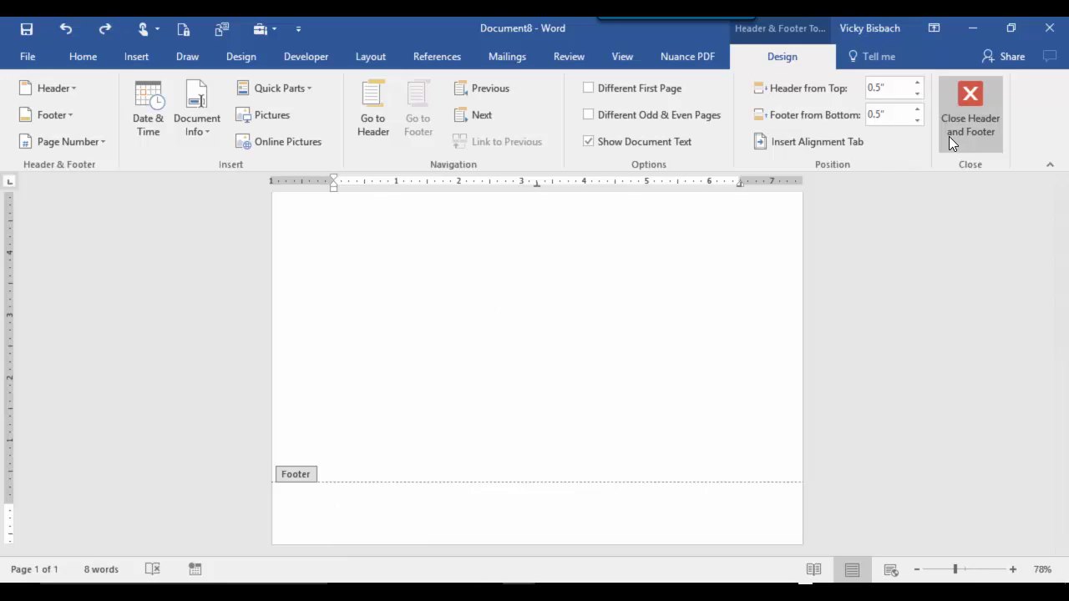
click(983, 123)
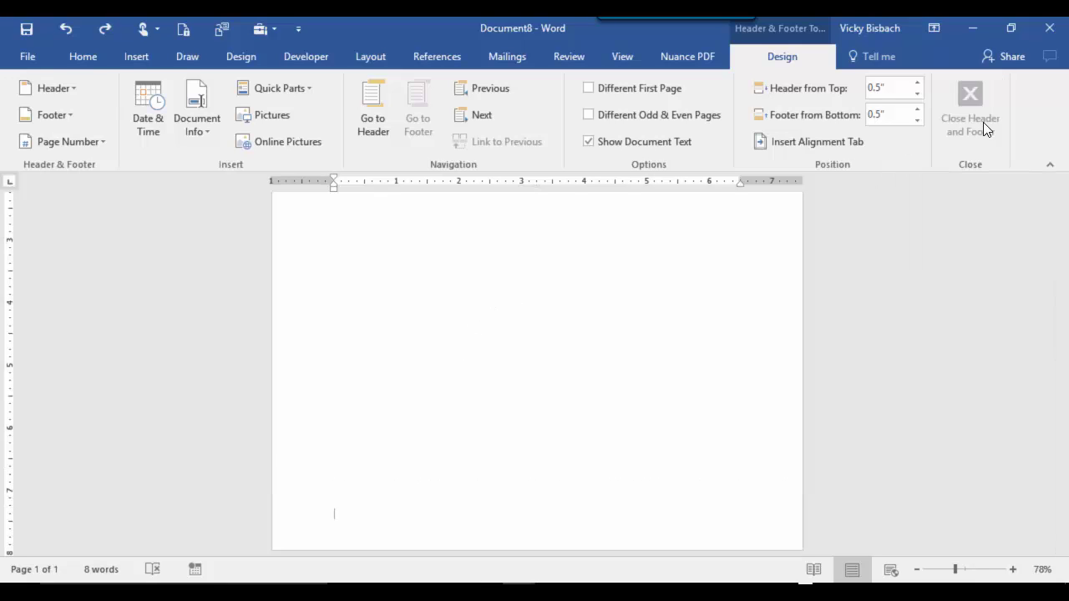
scroll(458, 418, up, 5)
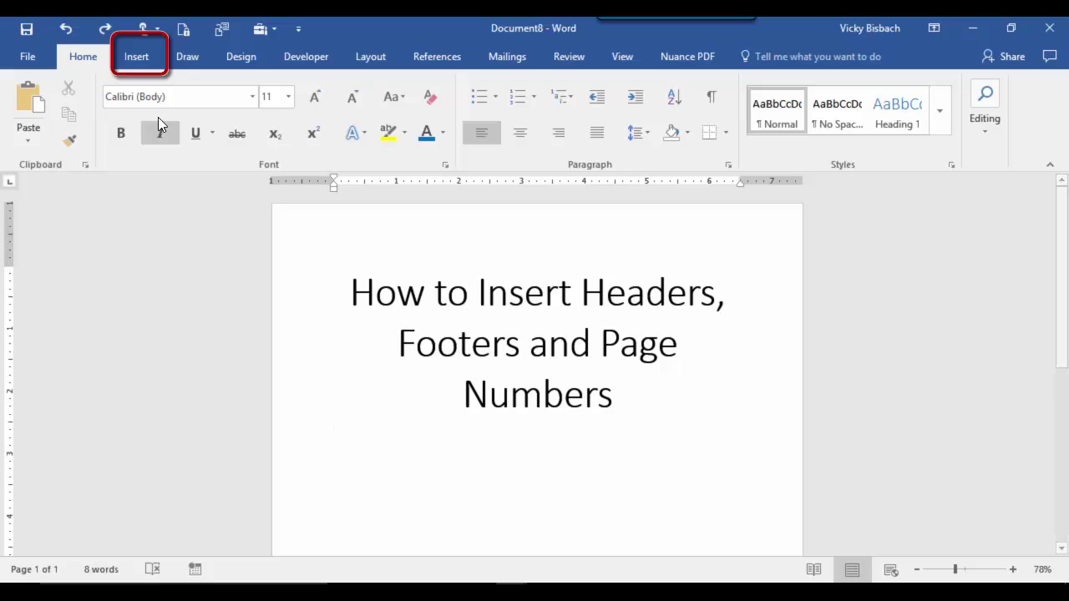
- Insert the built-in Blank header, replace its placeholder with the author's first name, and return to the body text
click(138, 65)
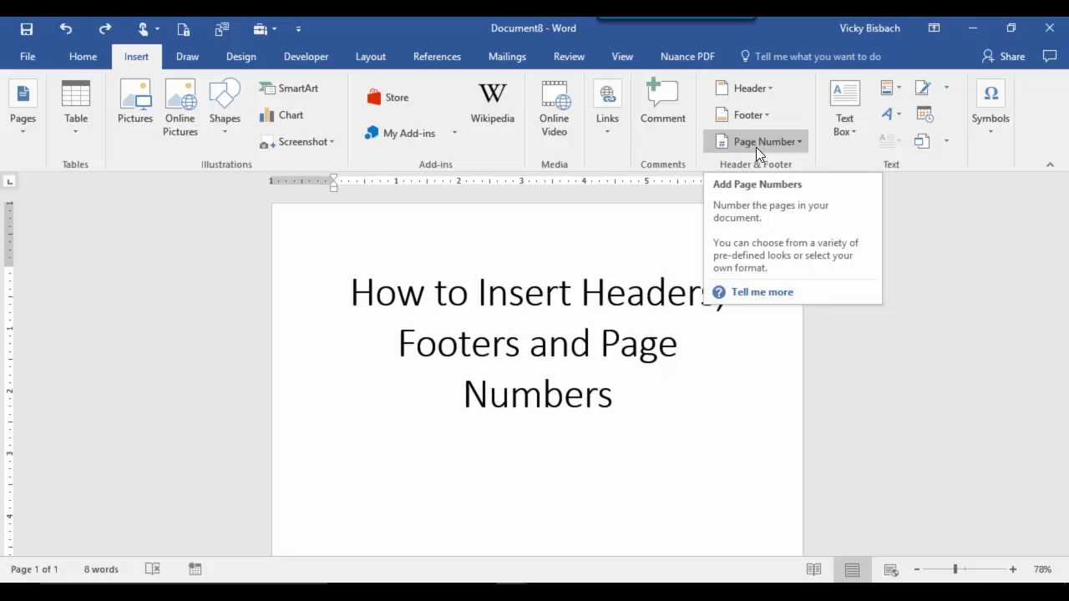
click(746, 90)
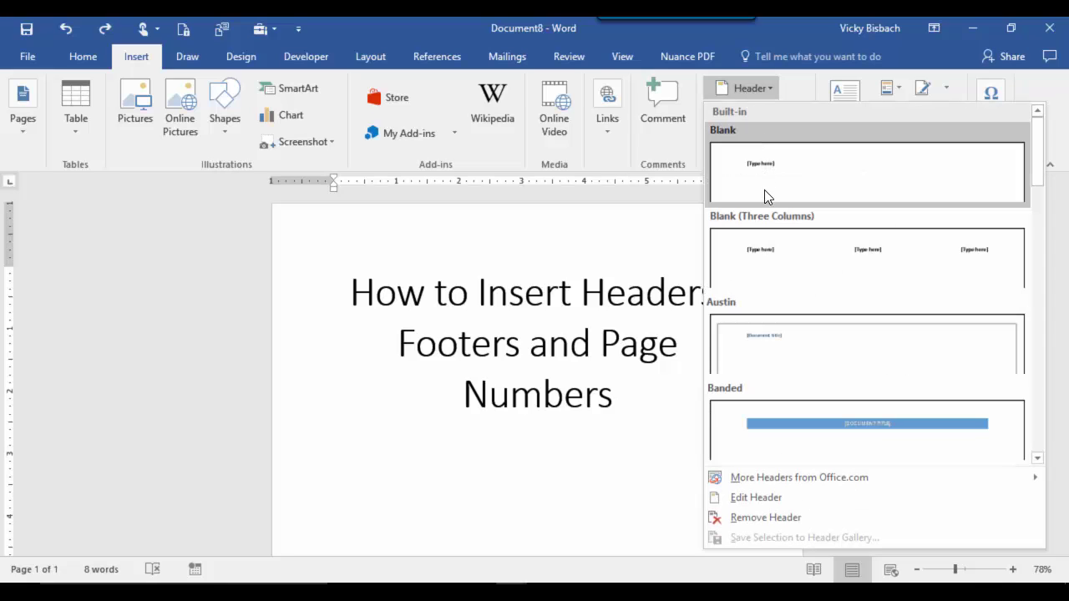
scroll(837, 297, down, 9)
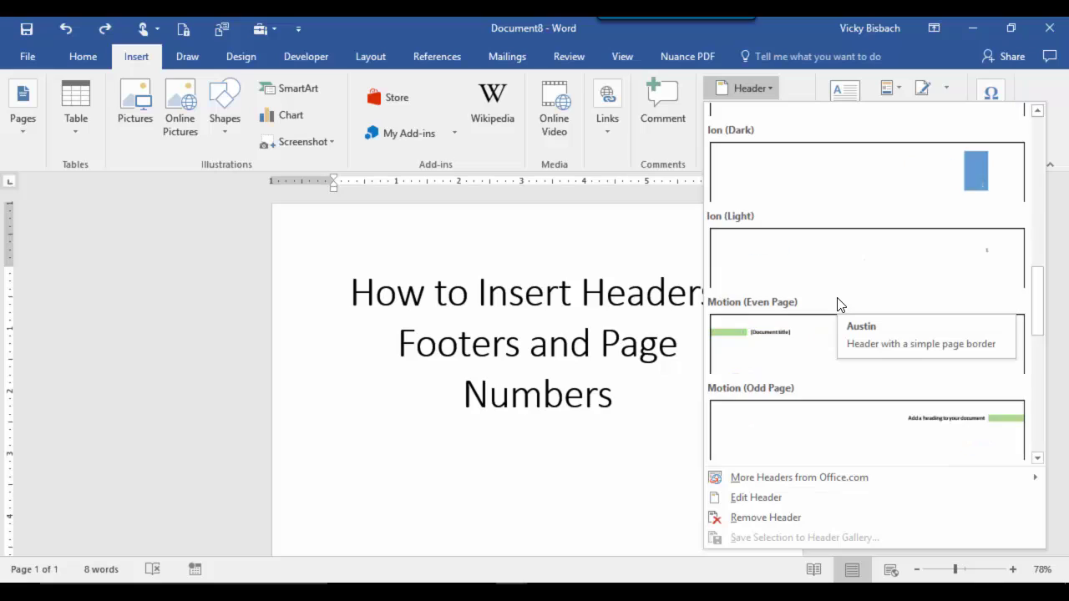
scroll(840, 304, down, 6)
scroll(839, 304, down, 1)
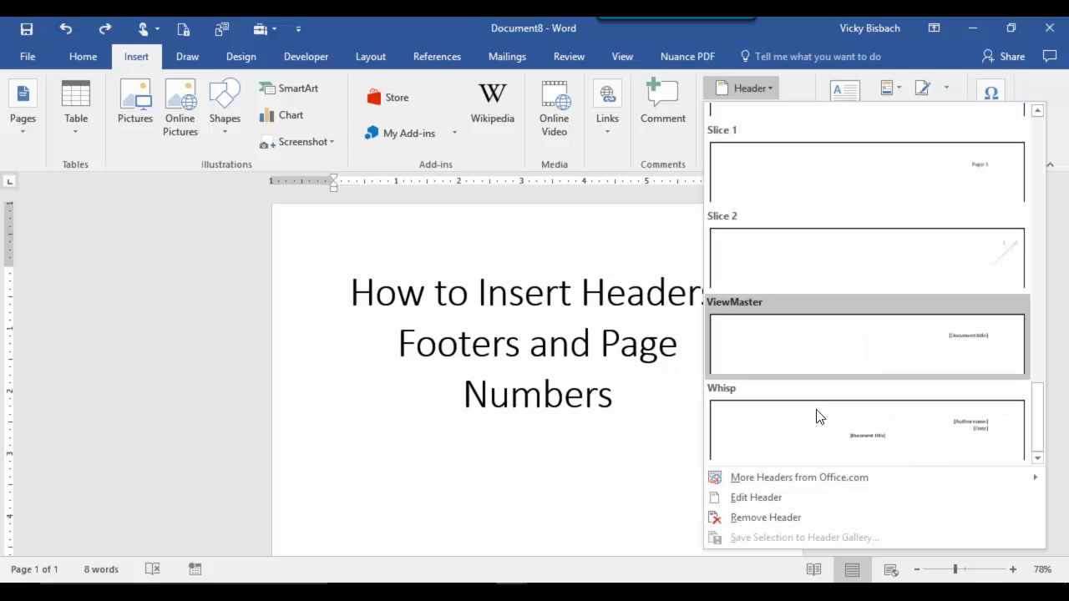
mouse_move(807, 485)
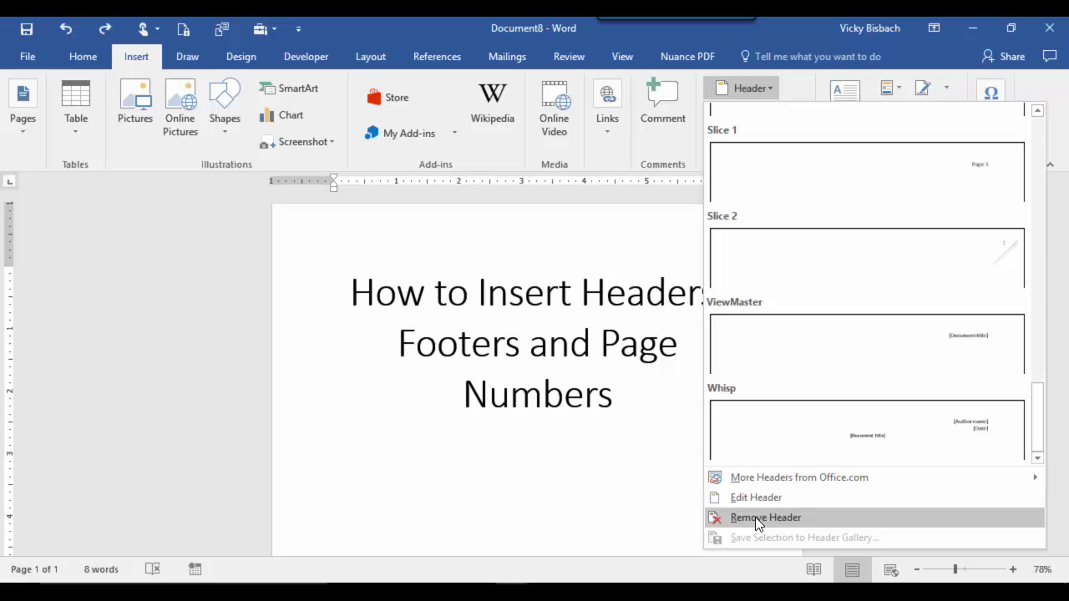
scroll(814, 386, up, 10)
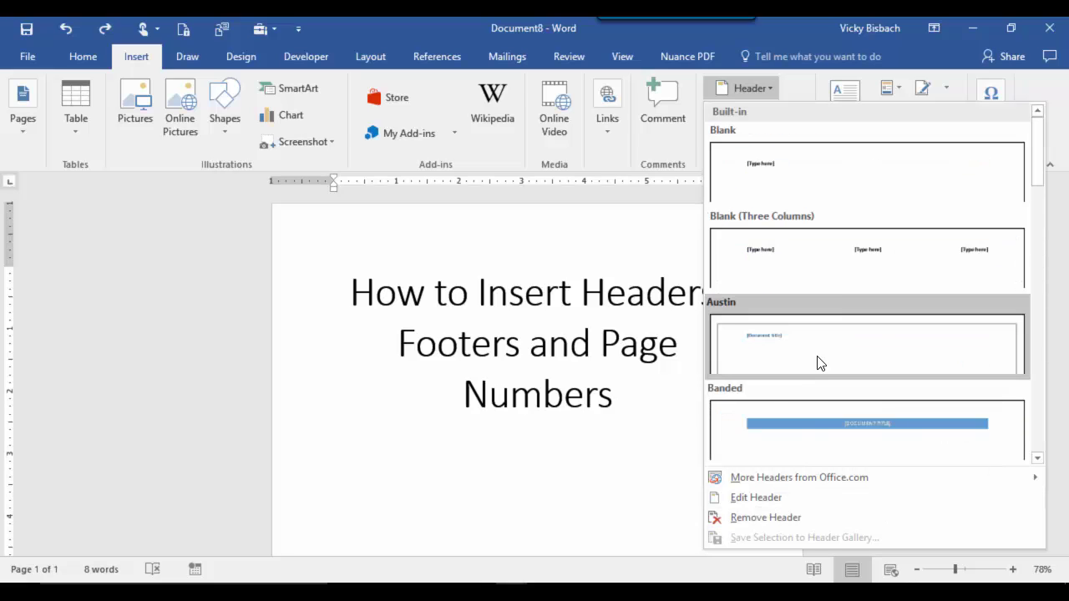
click(792, 175)
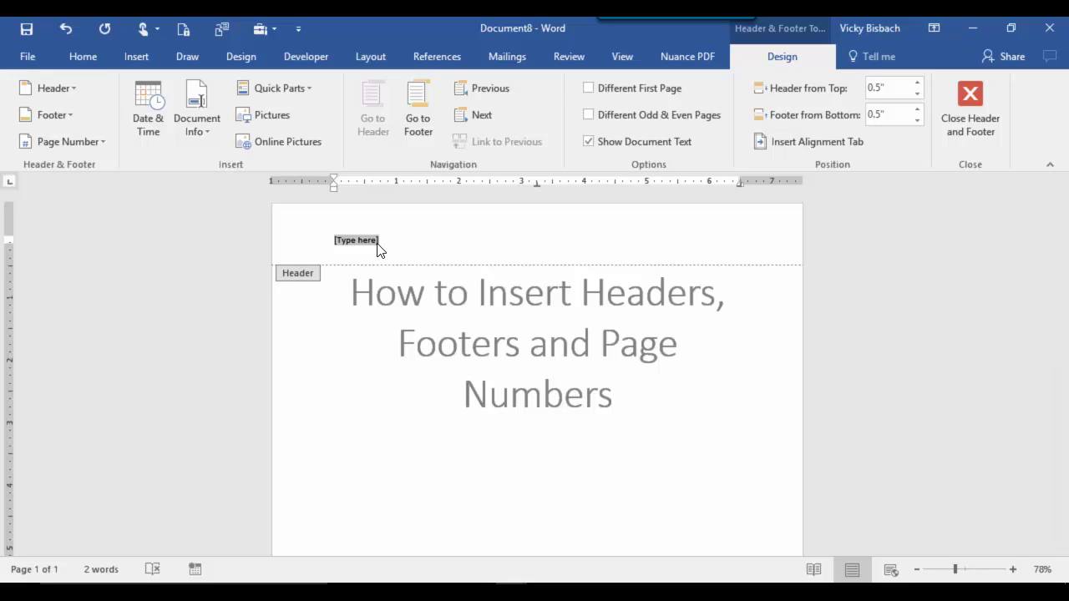
text(Vicky)
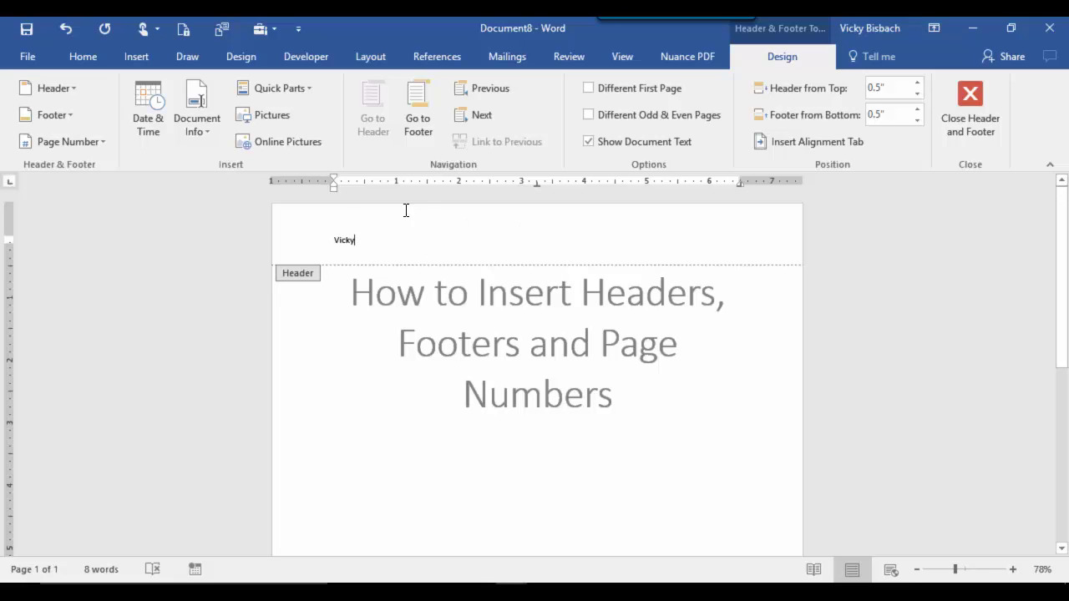
double_click(533, 344)
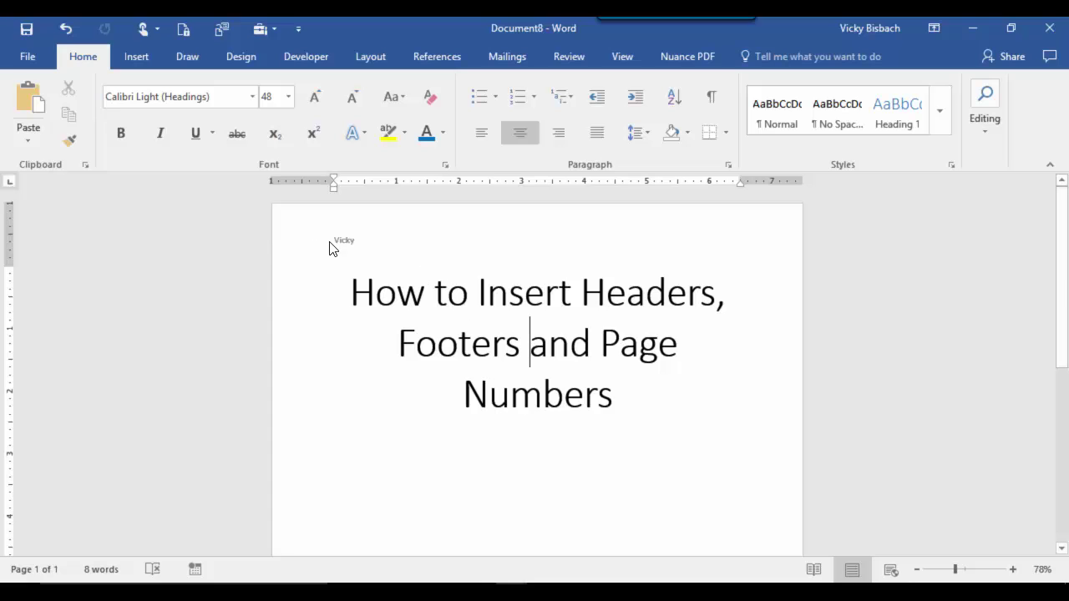
- Reopen the existing header for editing, place the cursor before its text, and return to the document body
click(349, 294)
double_click(473, 240)
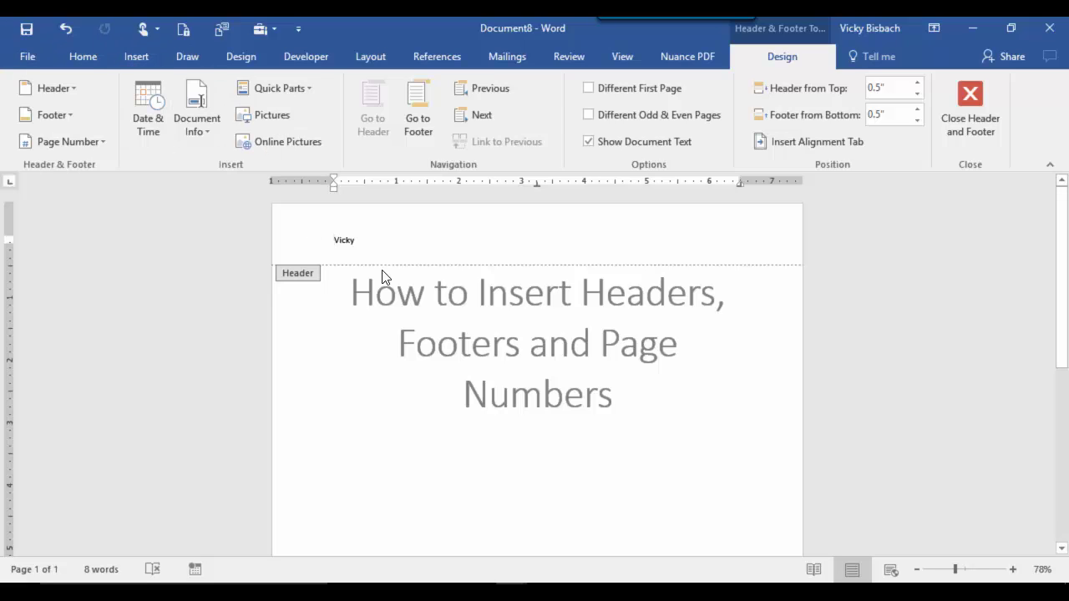
click(329, 240)
double_click(518, 358)
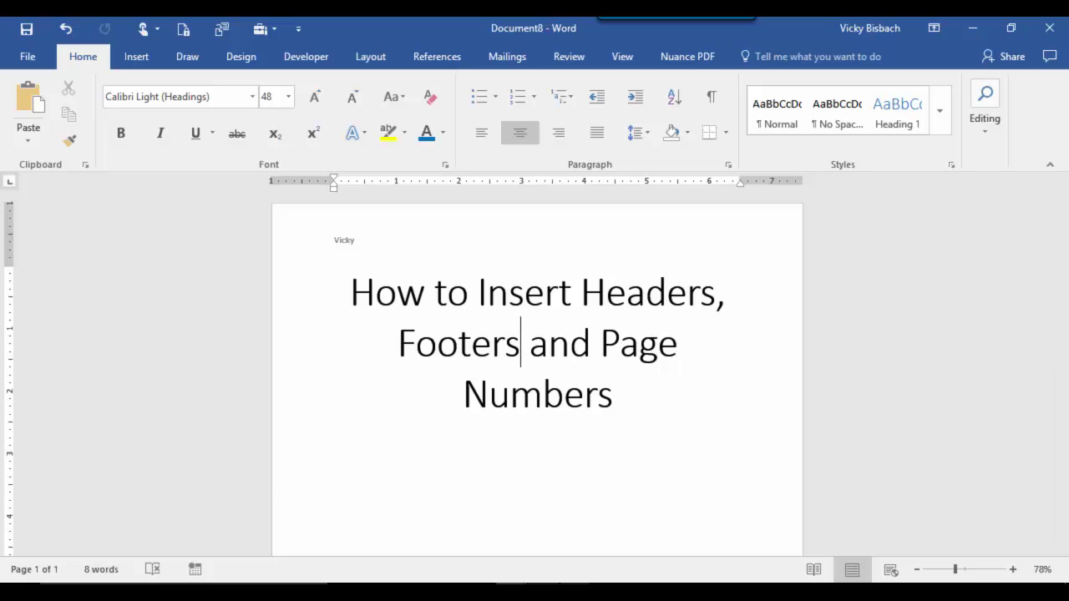
- Switch to My Report Notes.docx, enable Different First Page for its header, and check the header on page 2
click(660, 544)
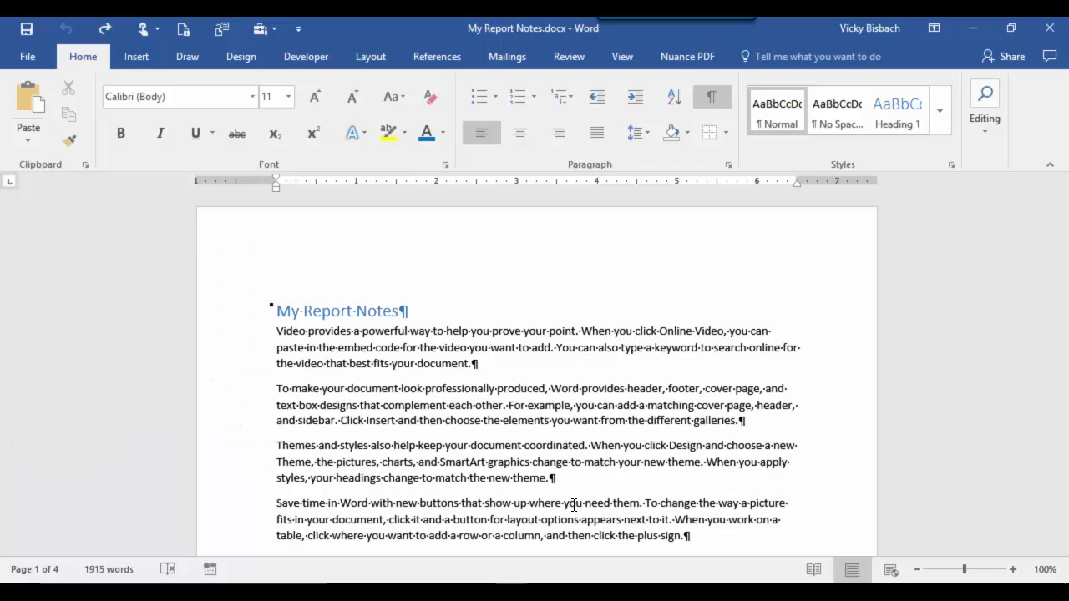
double_click(486, 242)
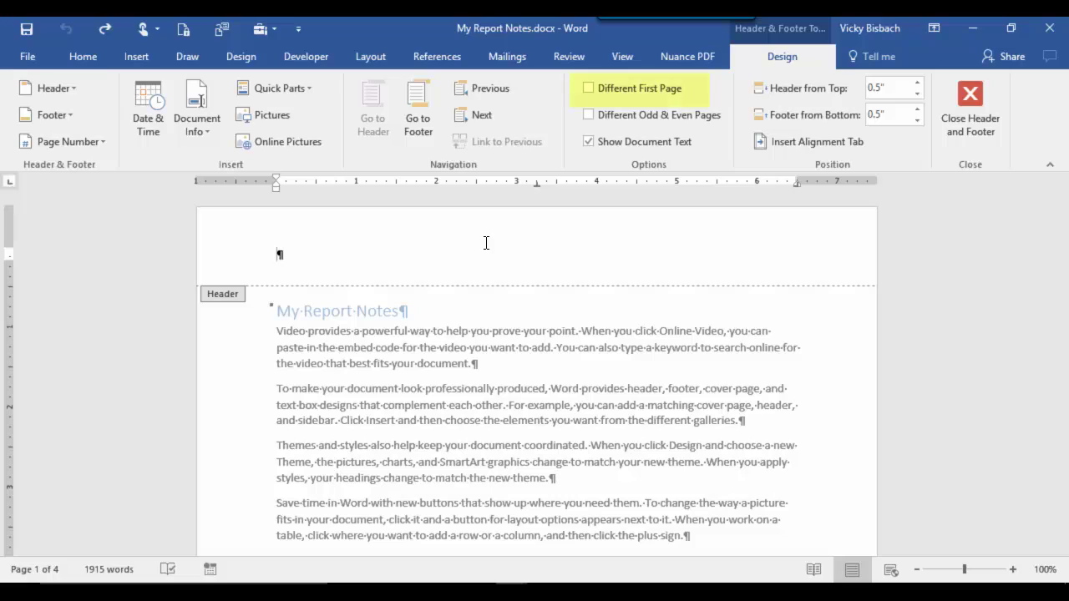
click(638, 91)
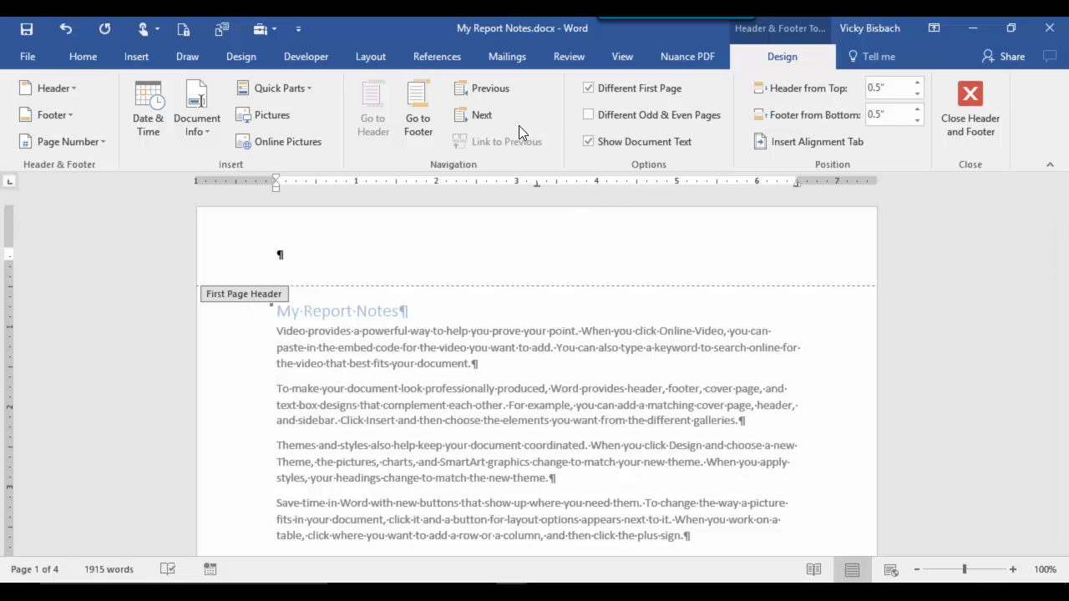
click(480, 115)
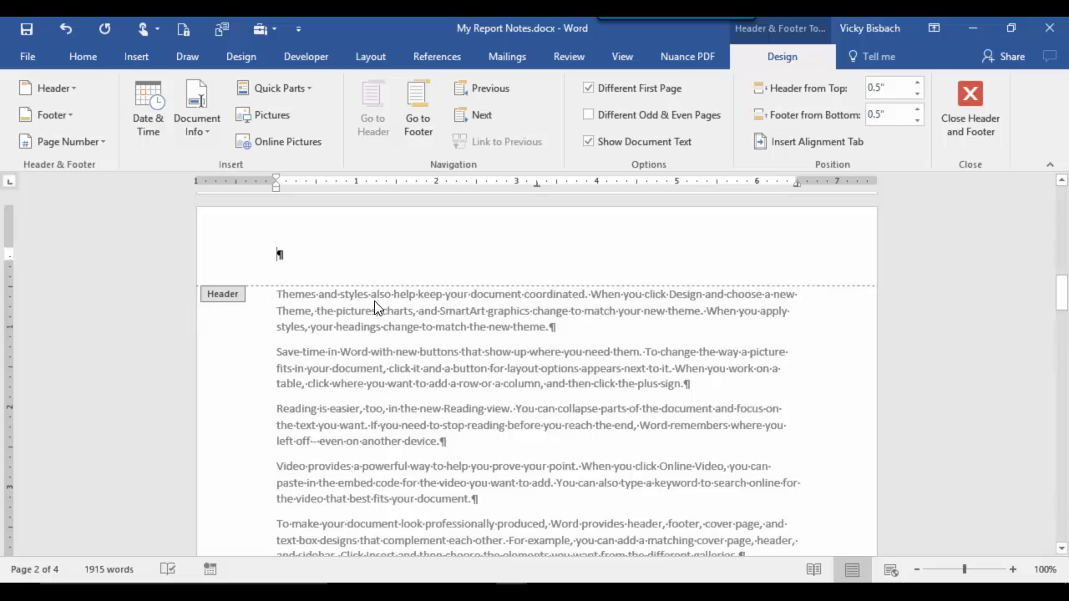
scroll(378, 309, up, 18)
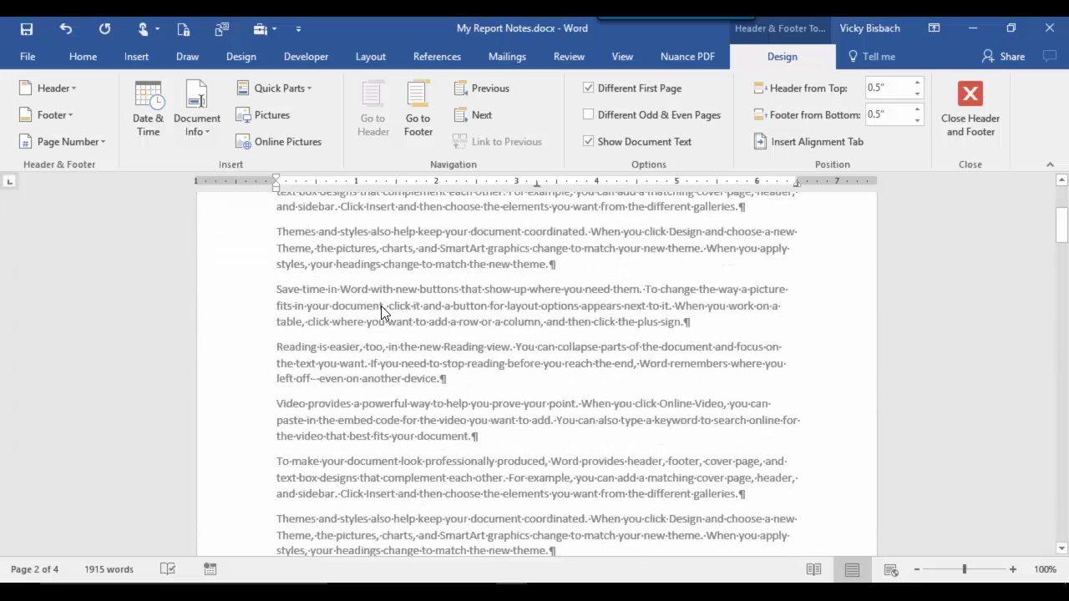
- Insert the date into the first page header in the "Wednesday, May 11, 2016" format, without automatic updating
click(284, 255)
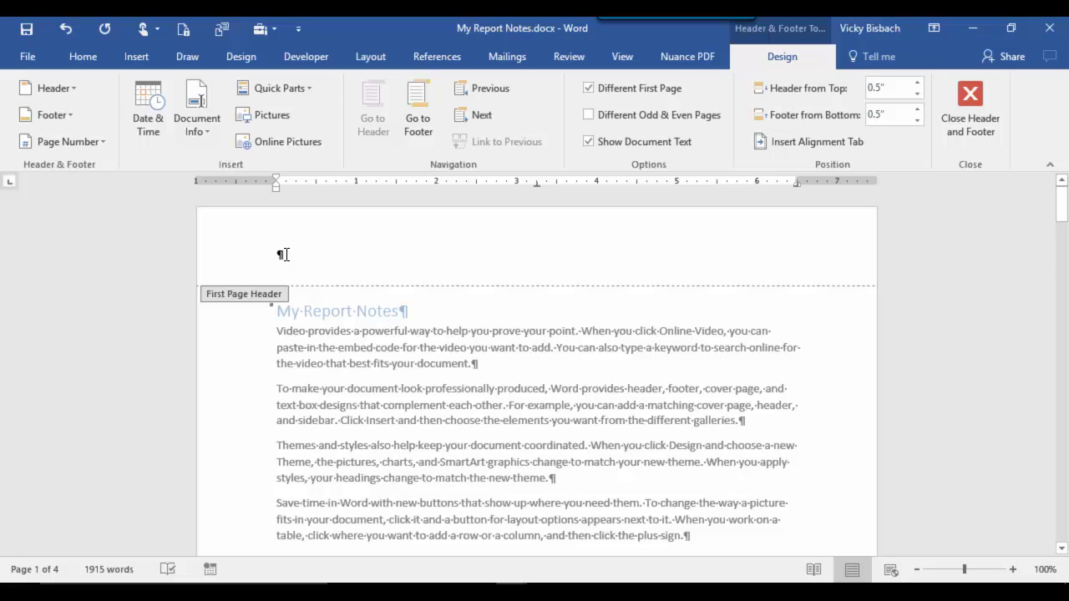
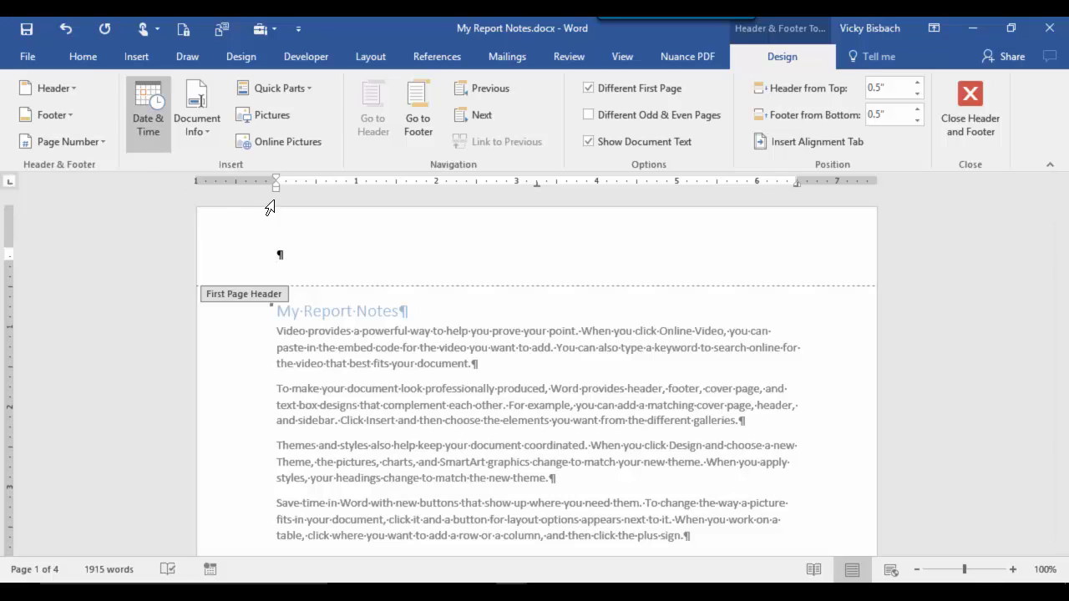
click(163, 128)
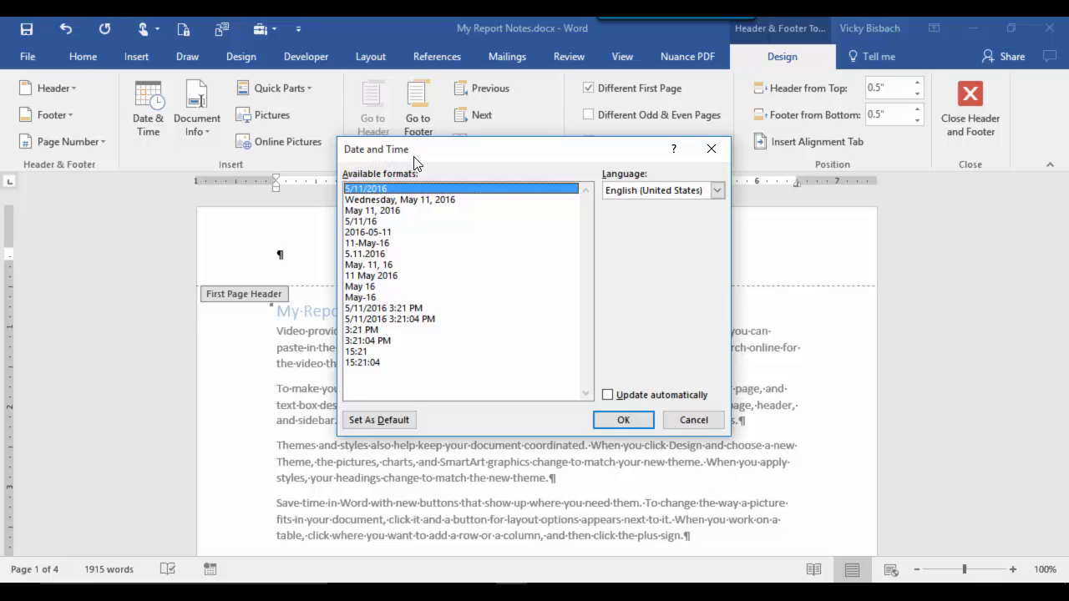
click(415, 201)
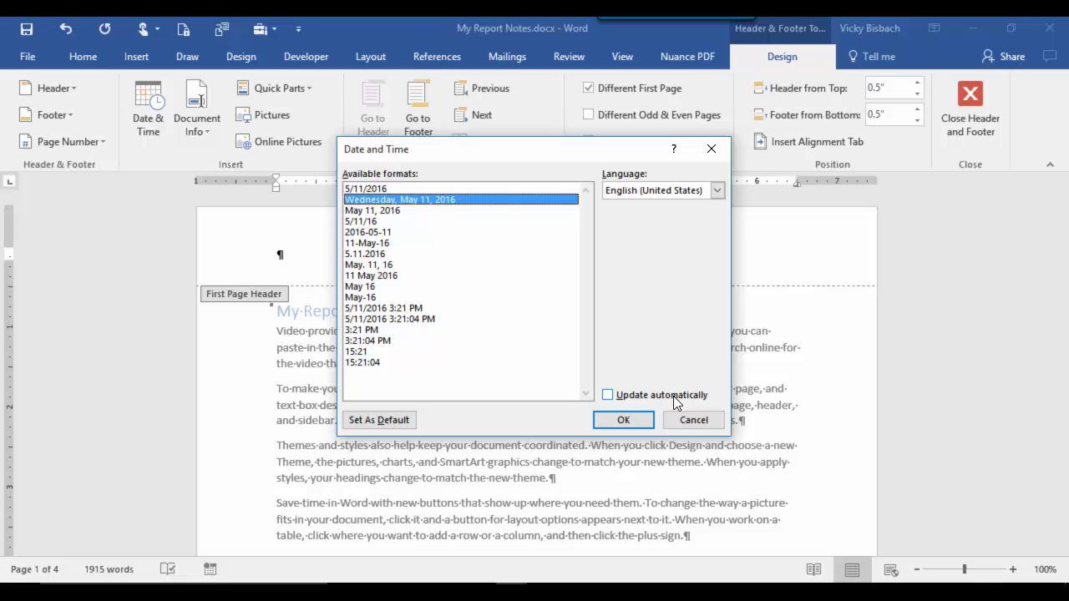
click(623, 421)
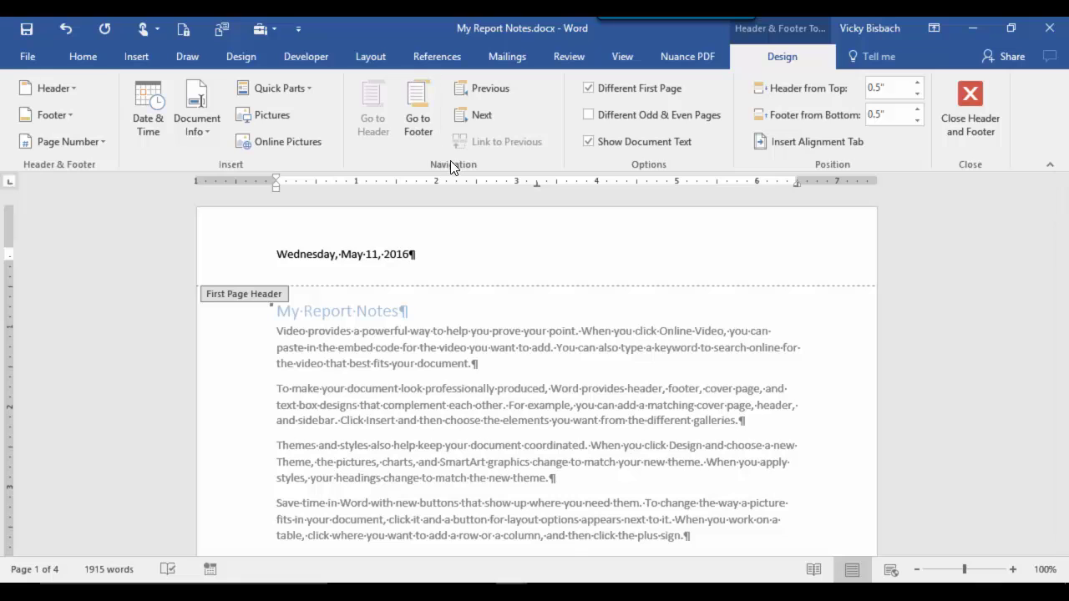
- Insert the document's file path into the first page footer
click(421, 134)
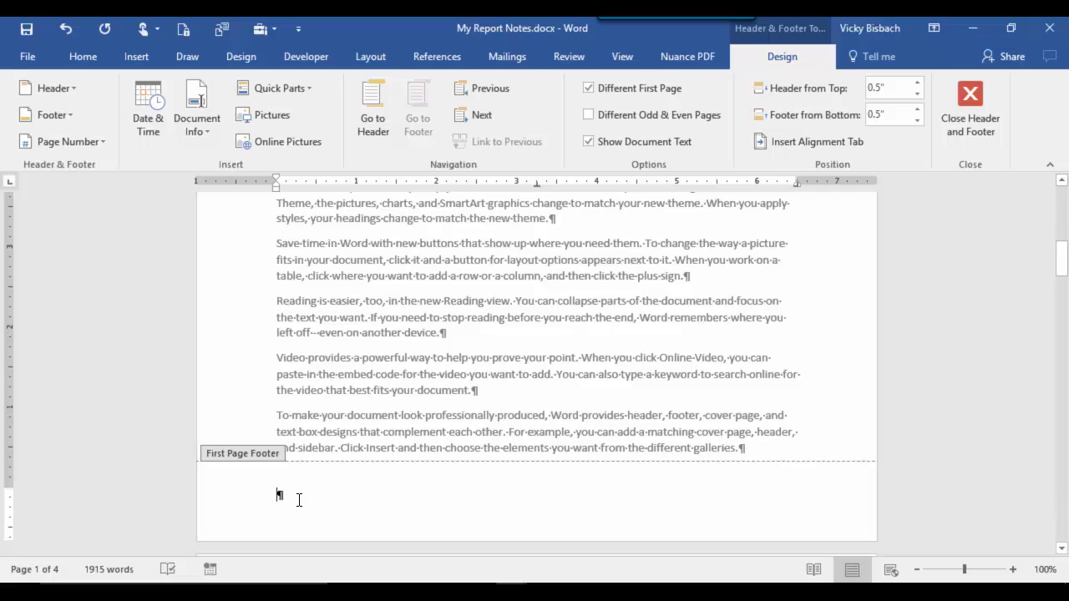
click(204, 133)
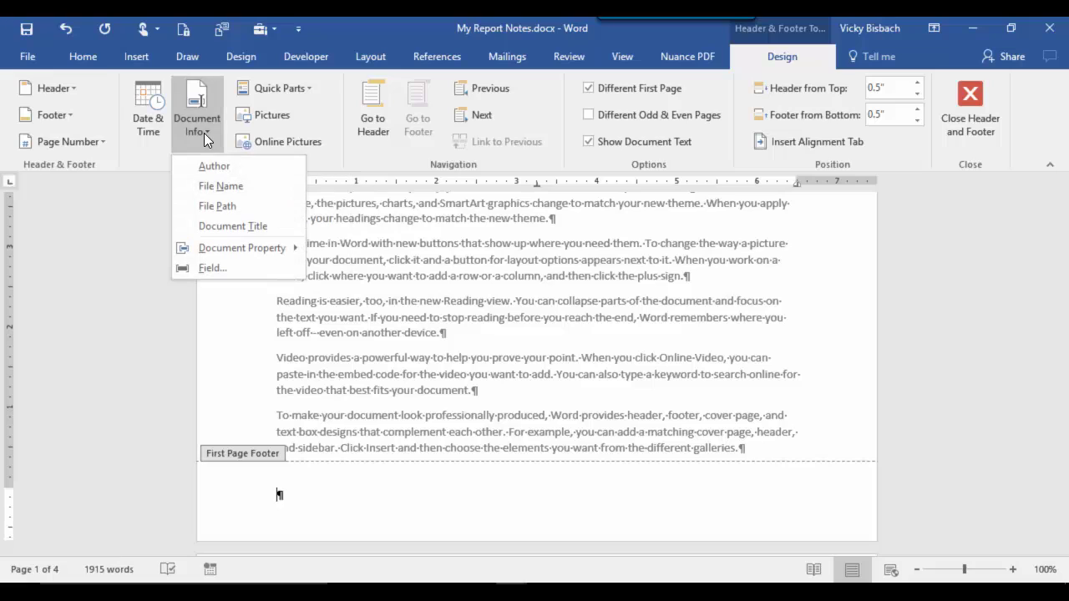
click(208, 208)
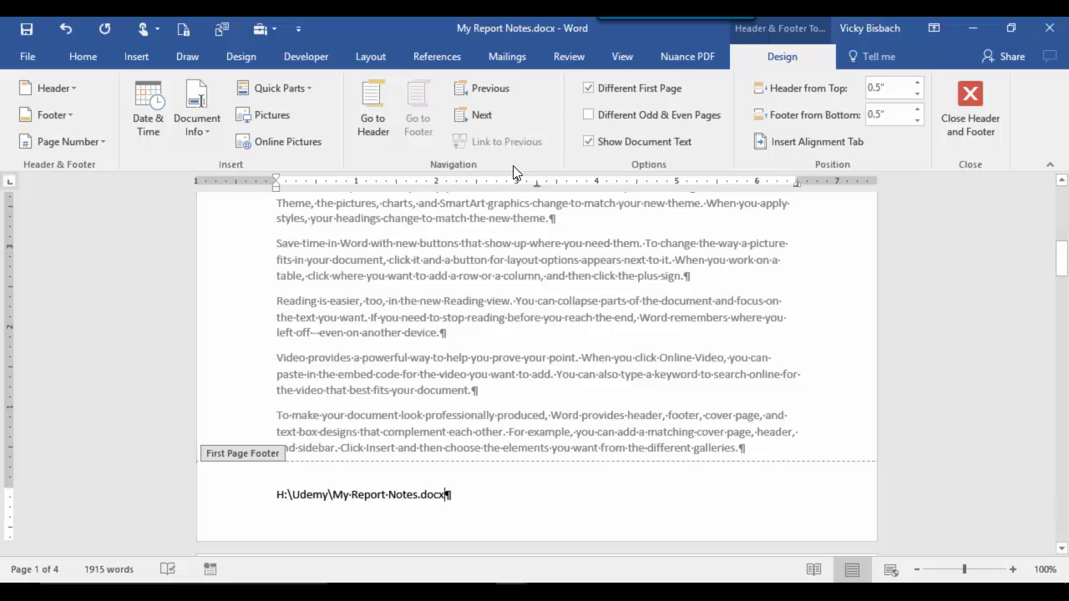
- Add a centred Plain Number 2 page number at the bottom of the page, starting from the page 2 footer
click(477, 118)
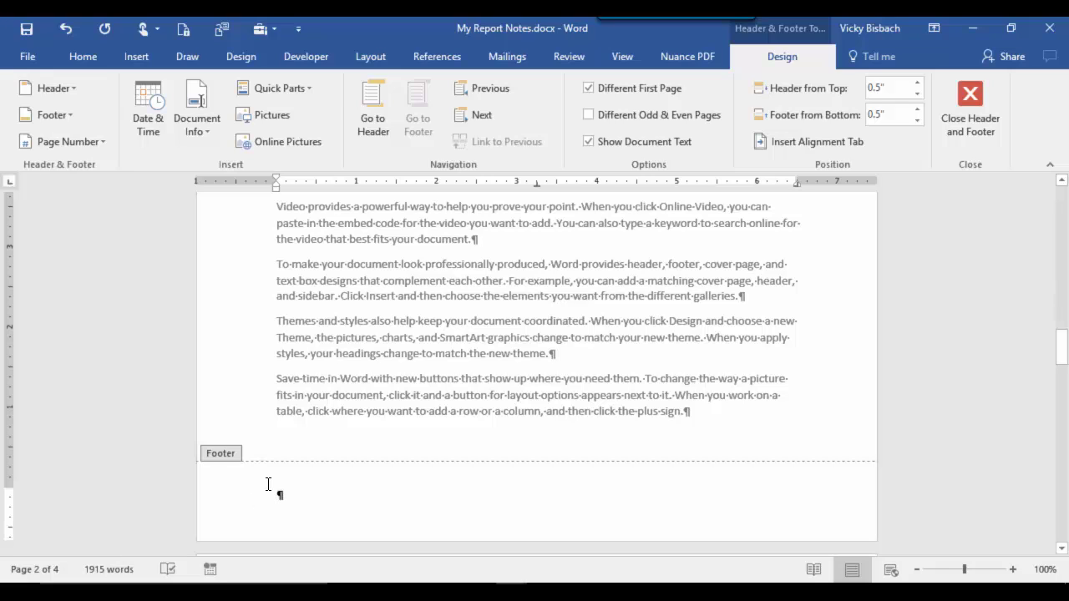
click(77, 141)
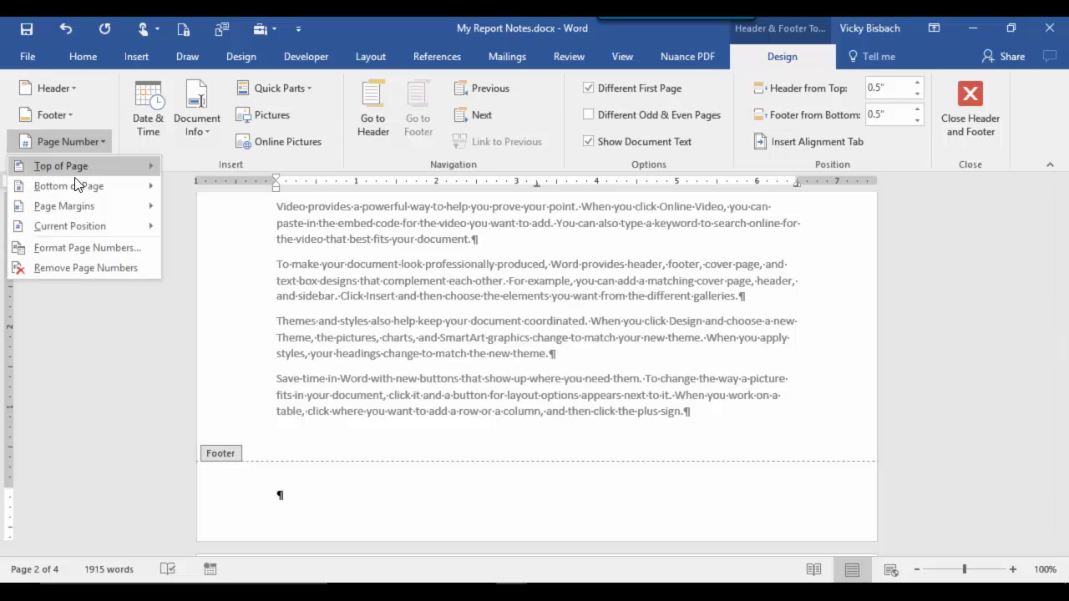
mouse_move(74, 188)
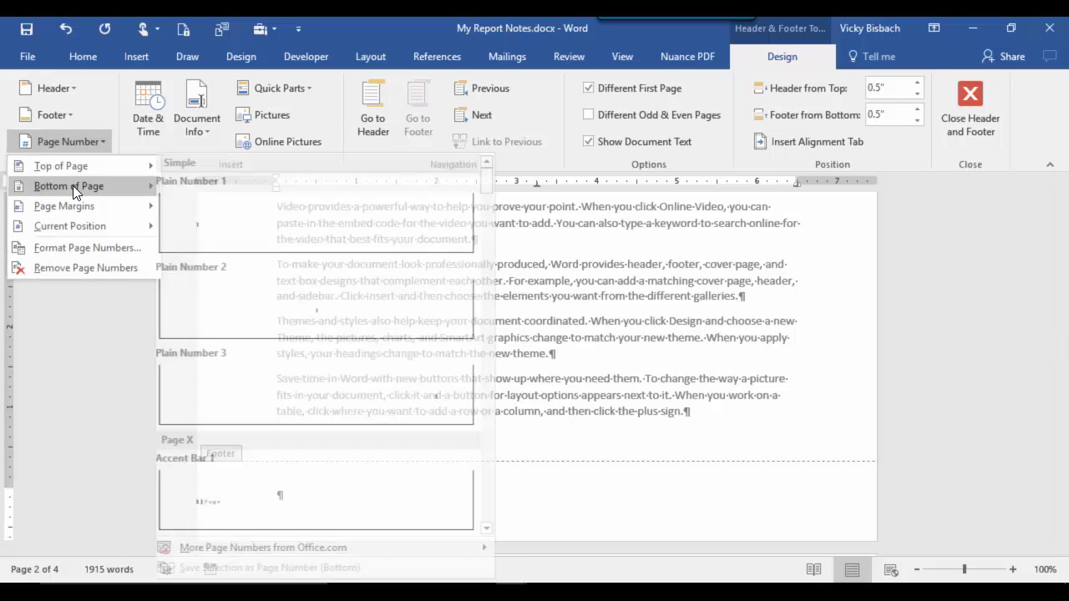
click(324, 318)
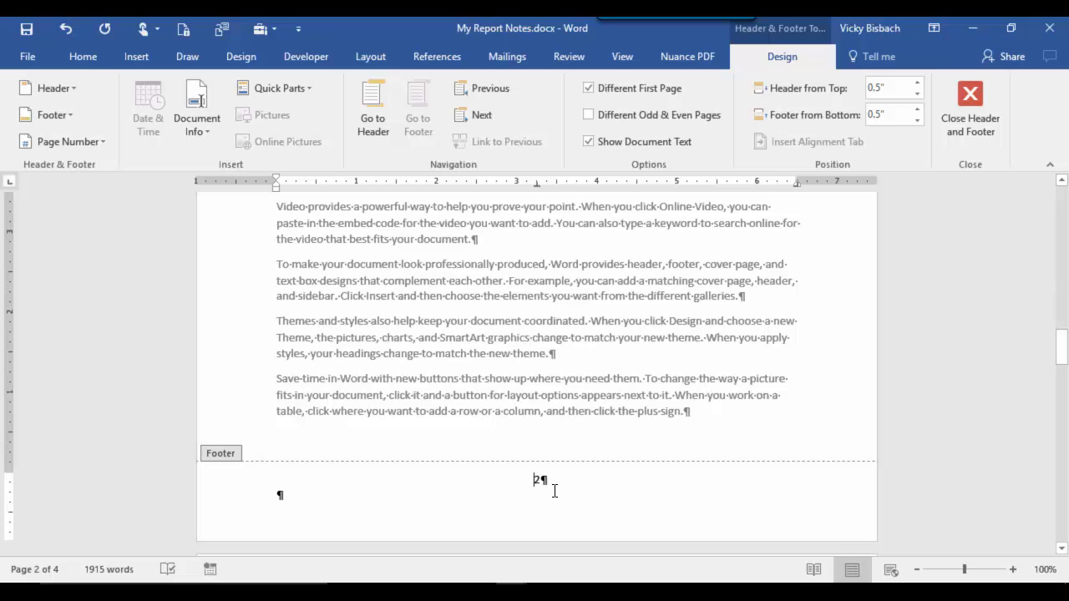
- Leave footer editing and review the headers, footers and page numbers on the first three pages of My Report Notes.docx
double_click(562, 415)
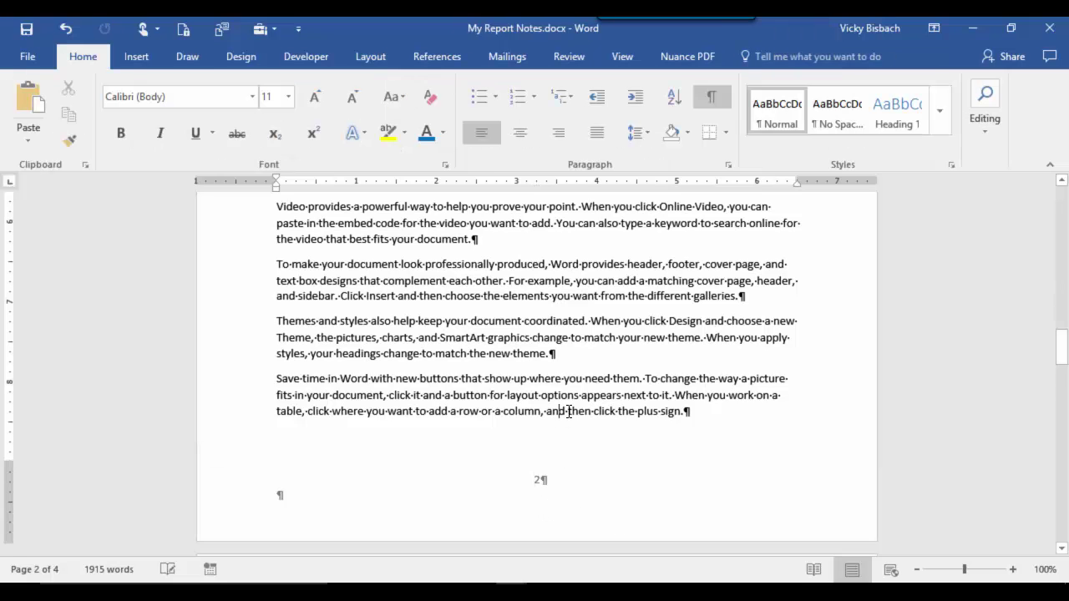
scroll(562, 414, up, 4)
scroll(588, 409, up, 10)
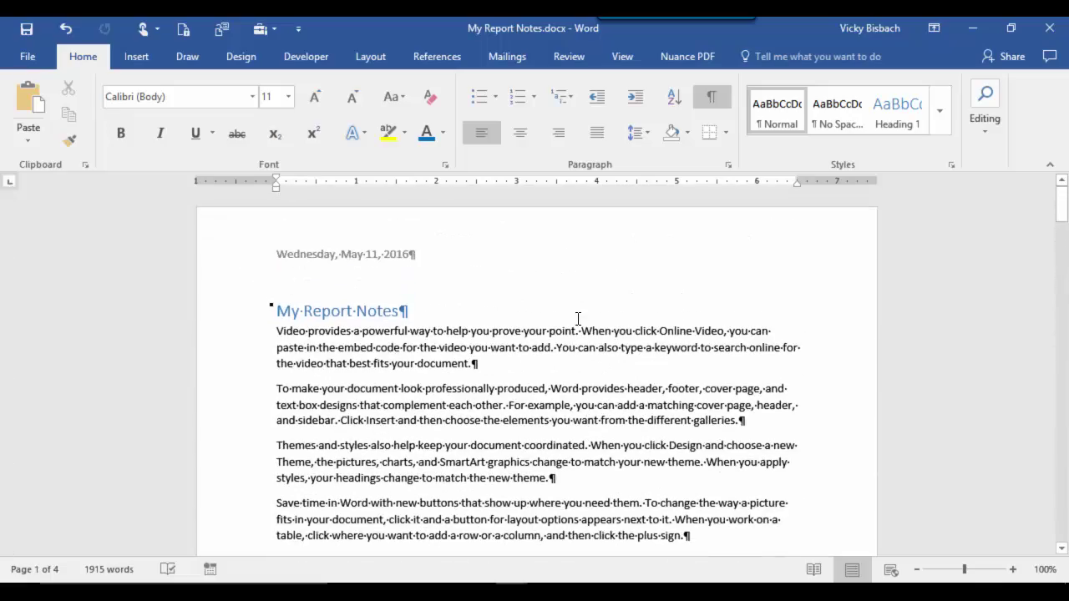
scroll(576, 322, down, 5)
scroll(577, 320, down, 5)
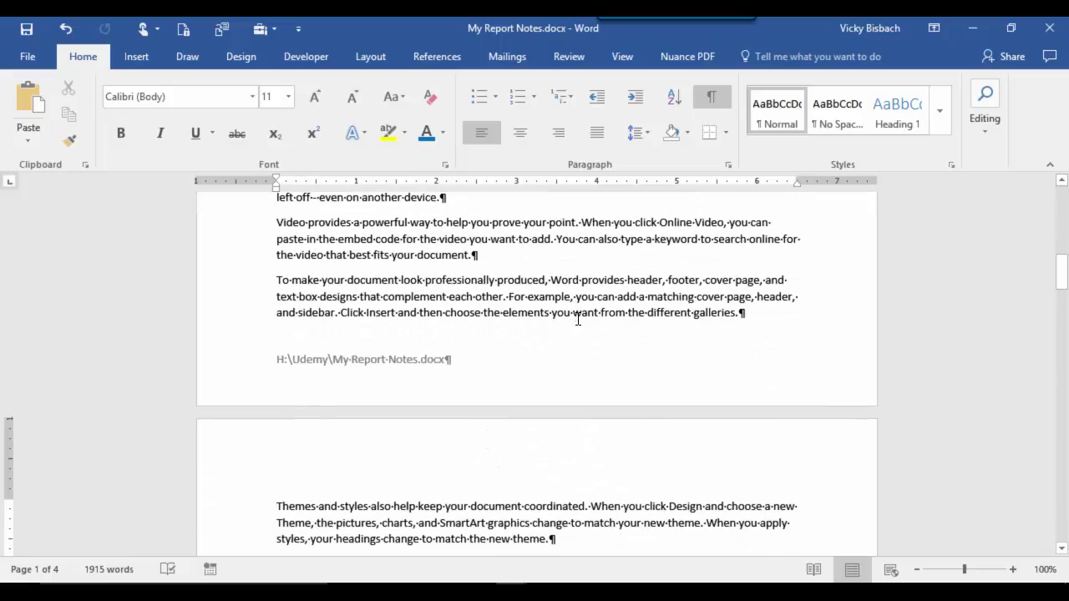
scroll(582, 366, down, 15)
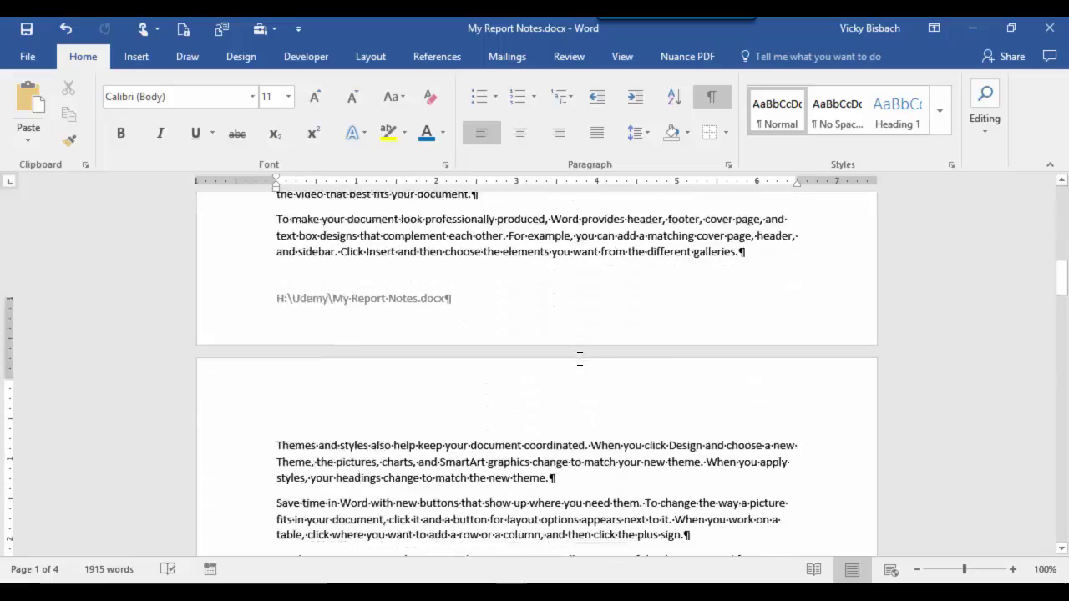
scroll(580, 358, down, 5)
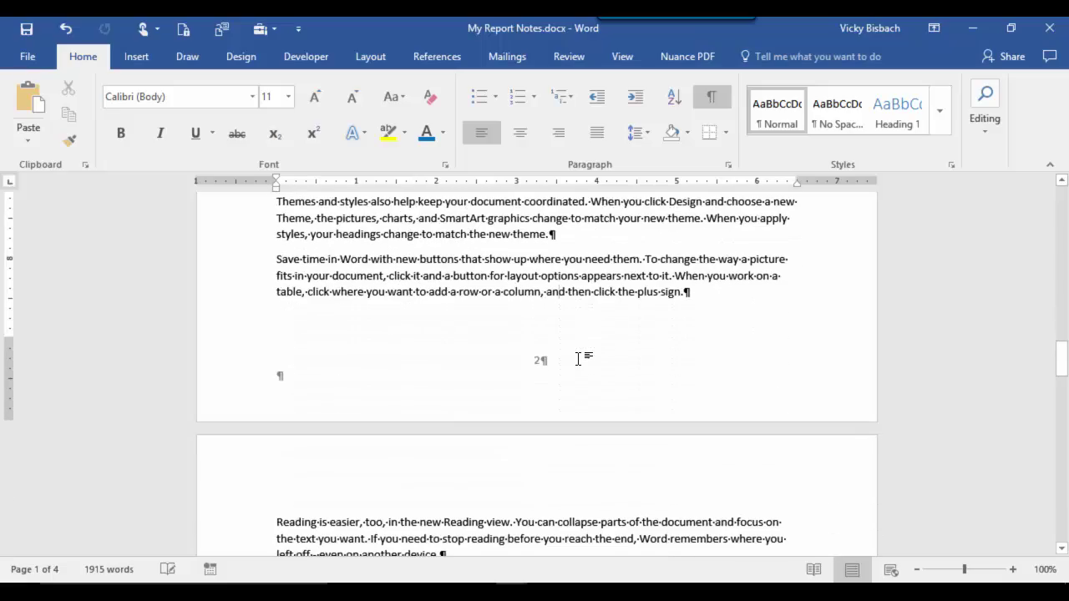
scroll(594, 362, down, 14)
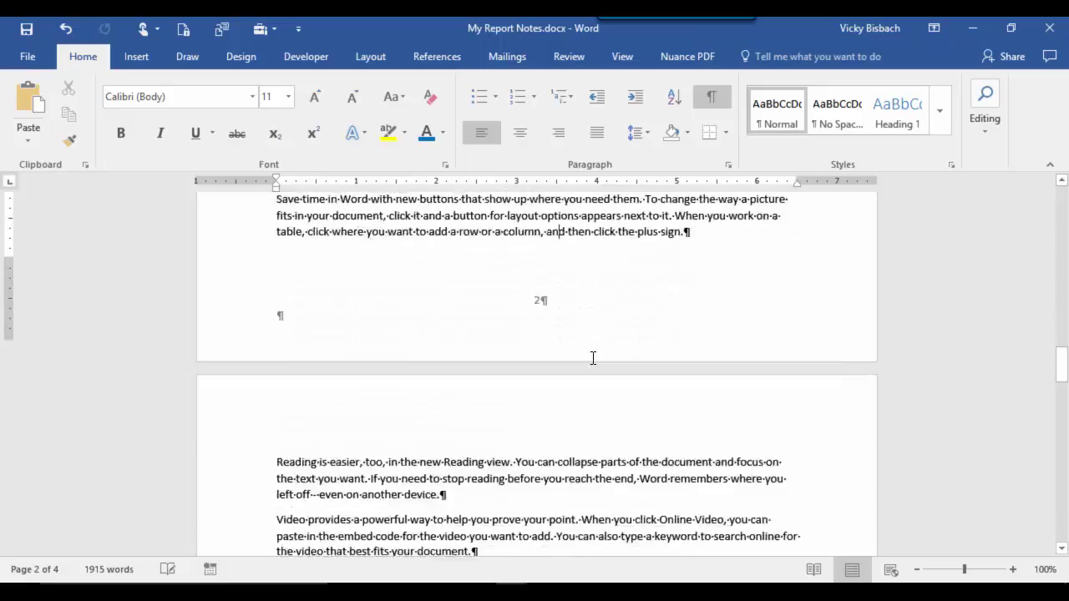
scroll(593, 358, down, 2)
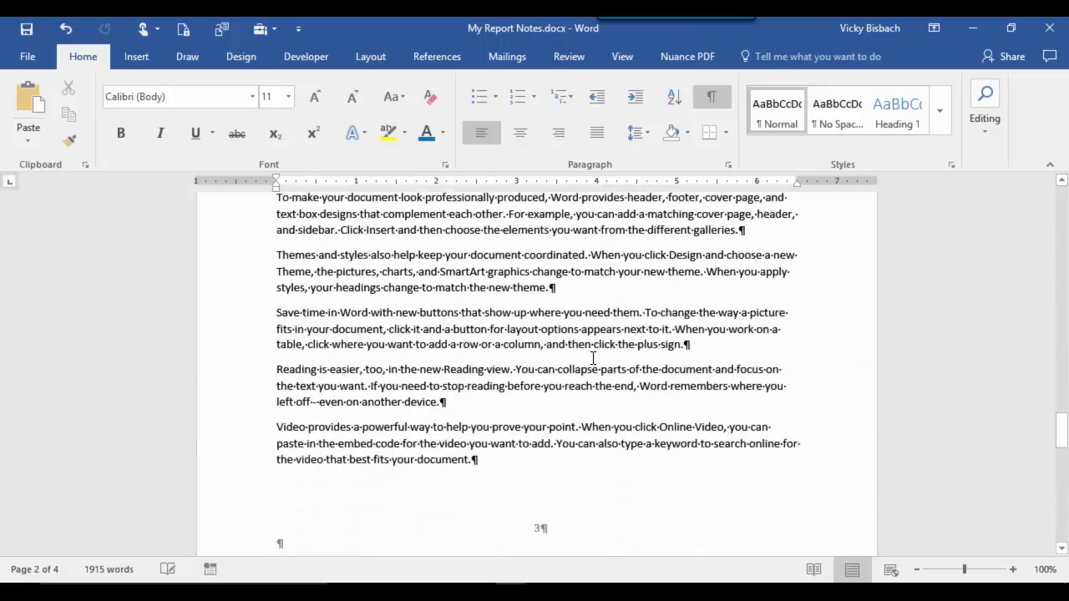
scroll(593, 359, up, 12)
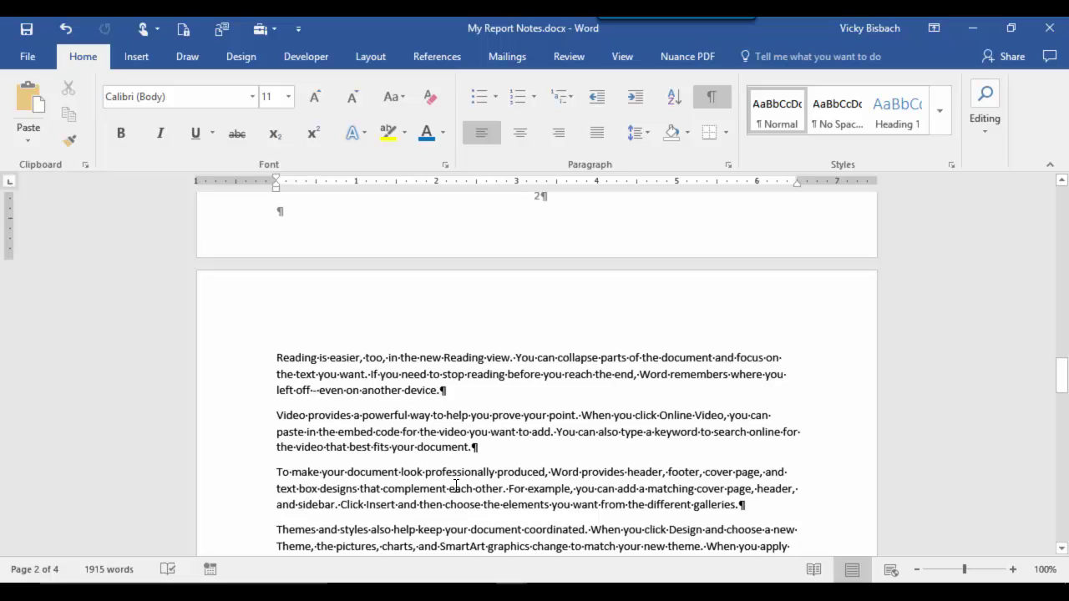
- Switch to Test document.docx and examine its title page, Table of Contents page and the start of the next section
click(511, 593)
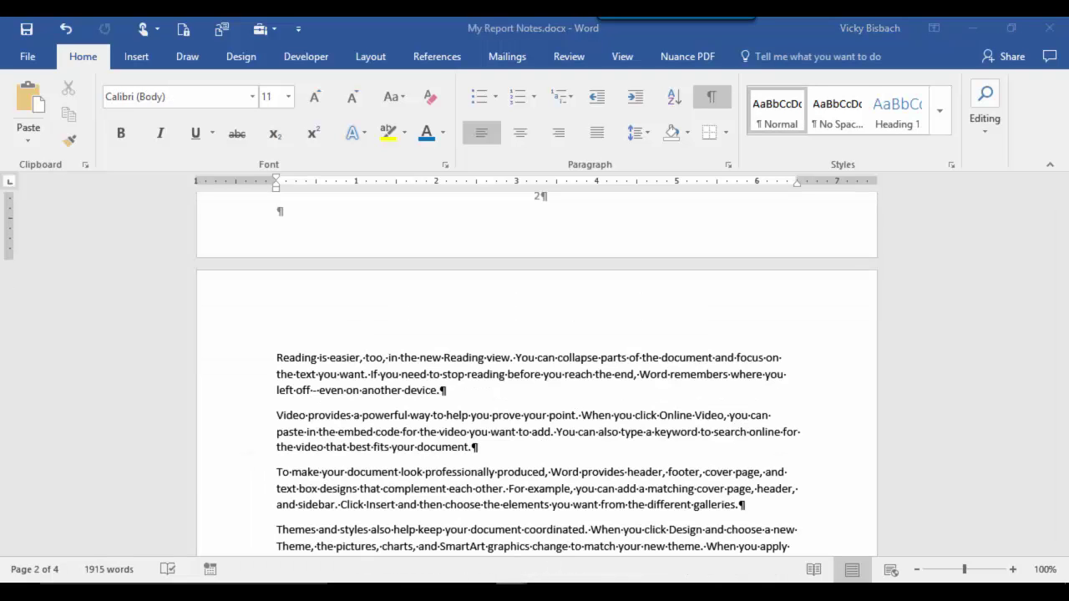
mouse_move(511, 593)
click(535, 557)
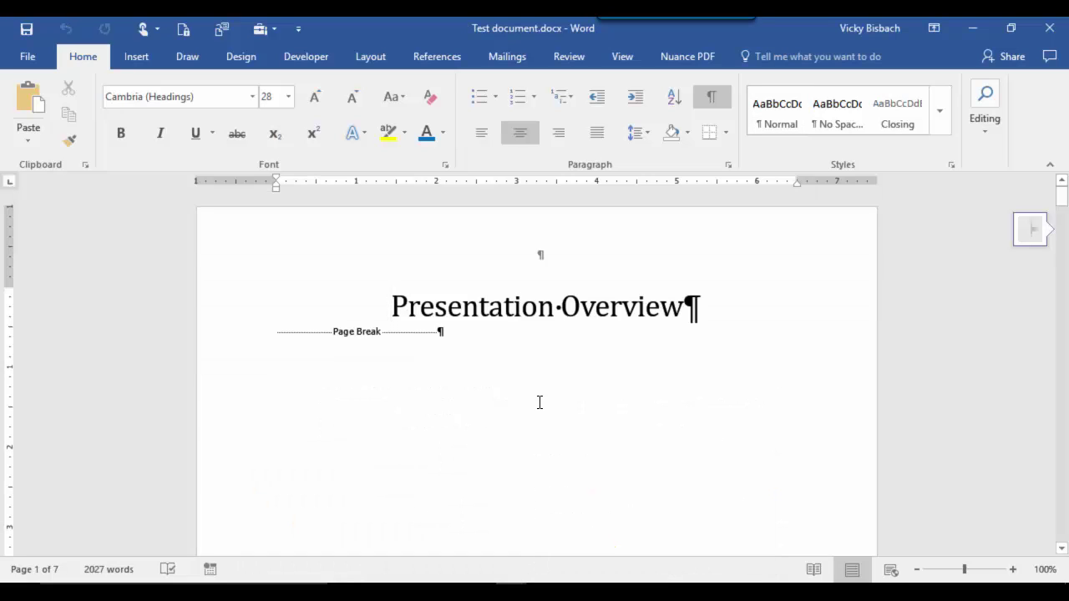
scroll(551, 384, down, 2)
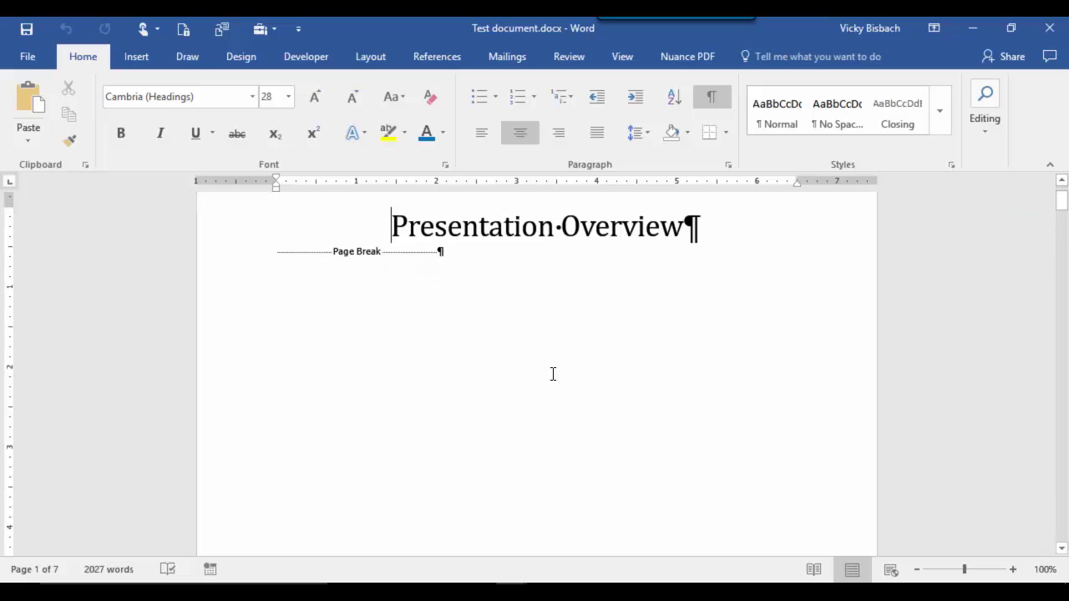
scroll(539, 343, up, 2)
scroll(540, 348, down, 12)
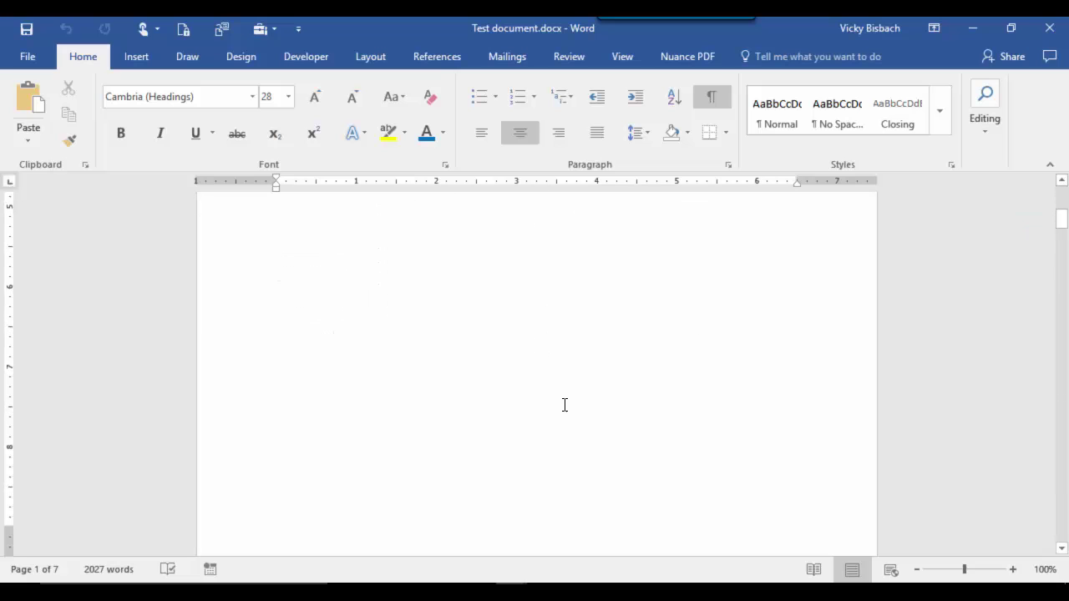
scroll(565, 405, down, 8)
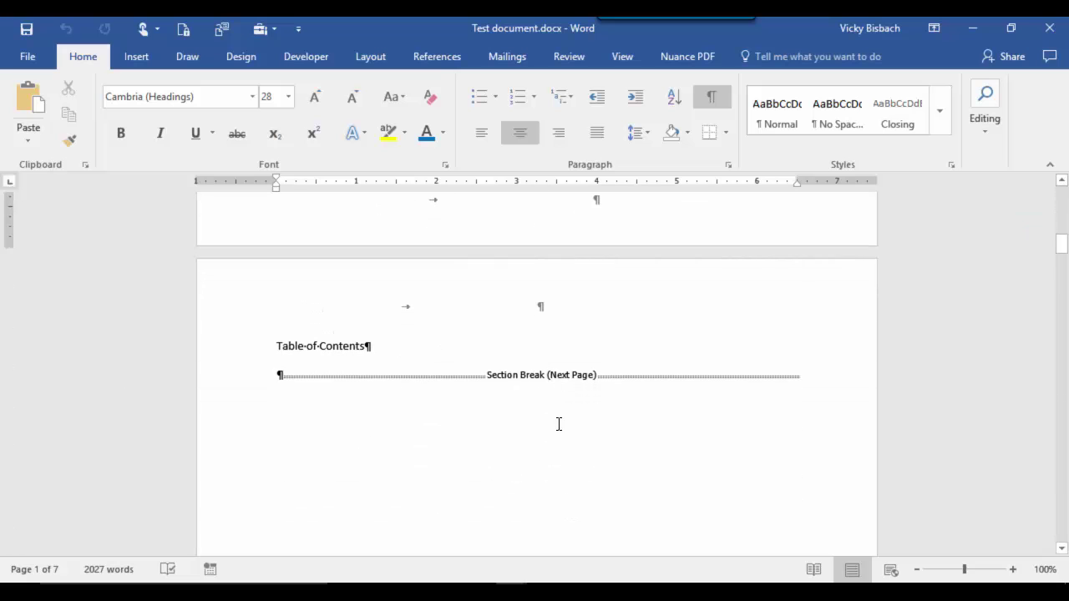
scroll(561, 424, down, 19)
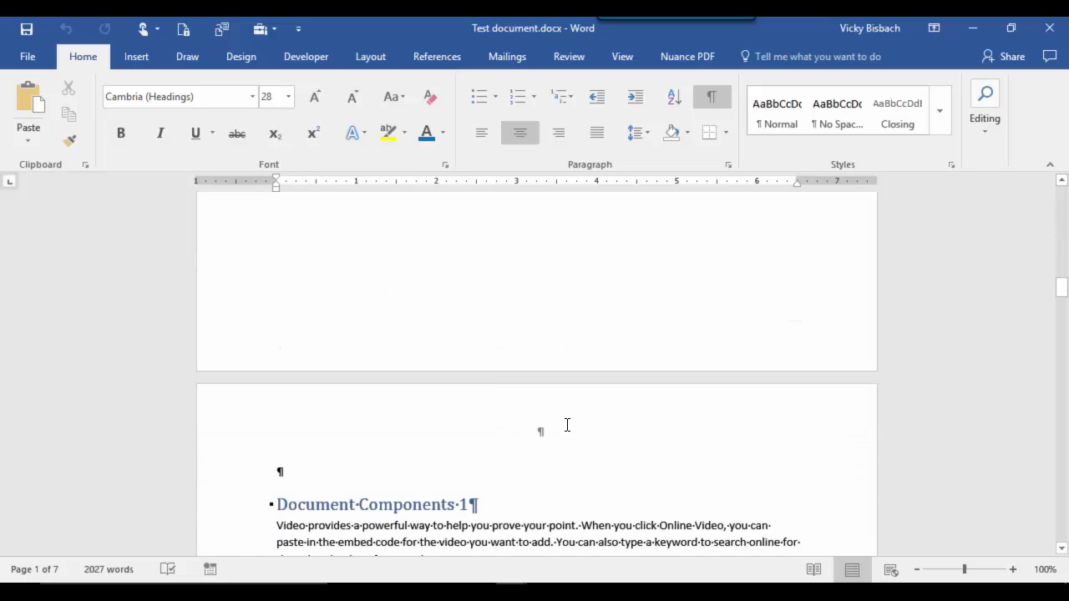
scroll(567, 425, down, 4)
scroll(480, 413, down, 7)
scroll(481, 424, up, 20)
scroll(480, 429, down, 6)
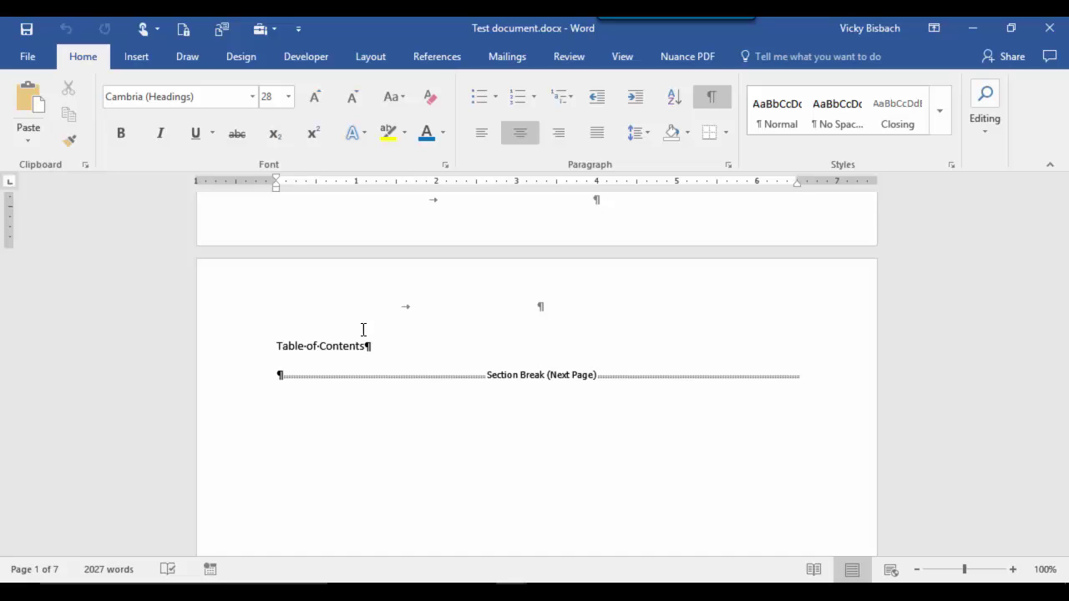
- Select the paragraph mark at the section break under Table of Contents, then hide the formatting marks and show them again
drag(273, 375, 284, 377)
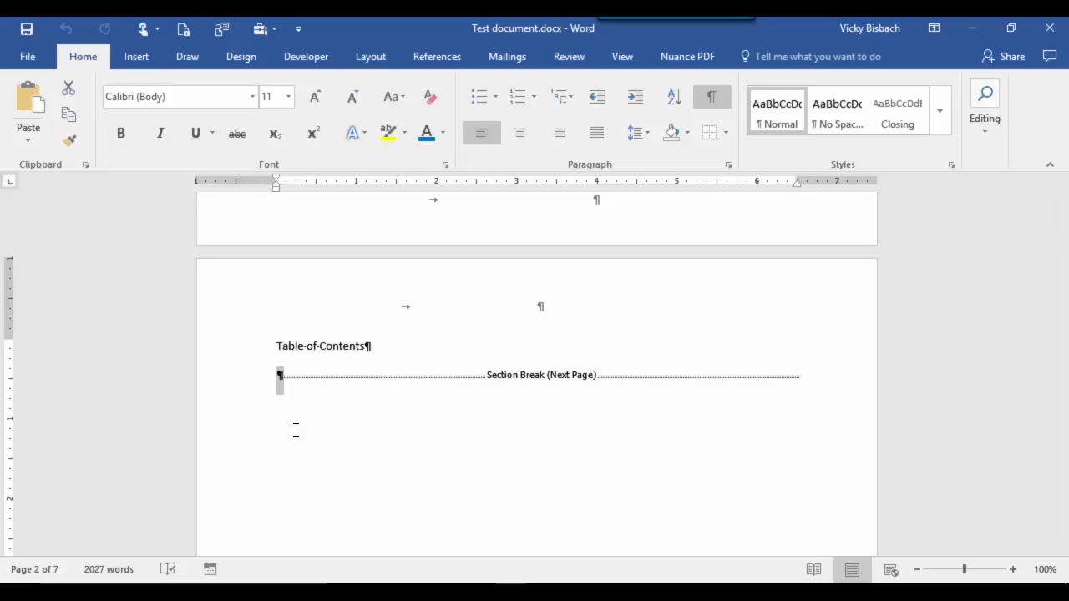
click(713, 99)
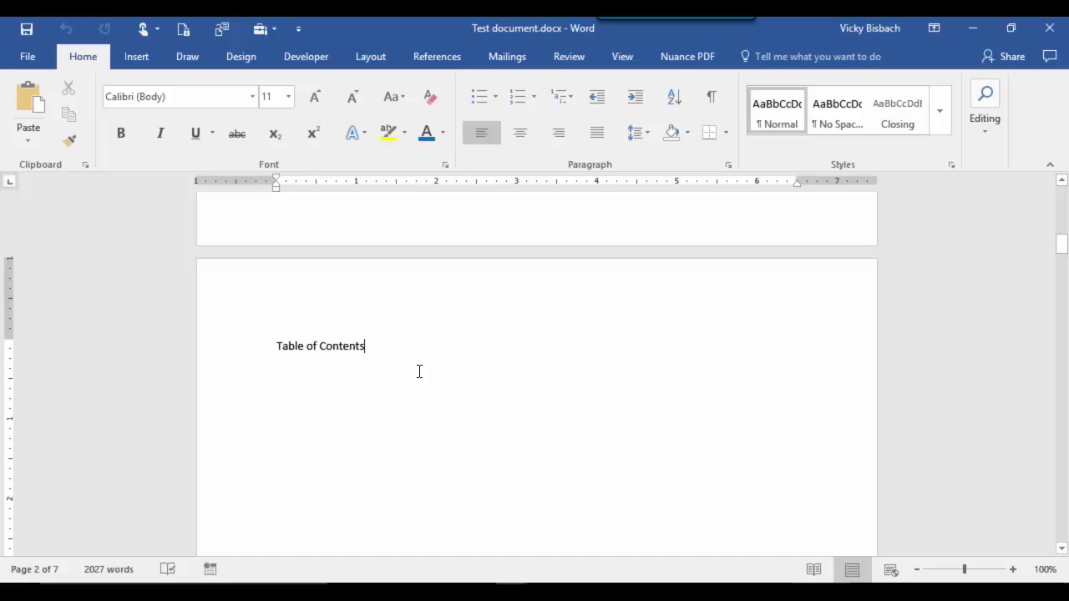
click(720, 97)
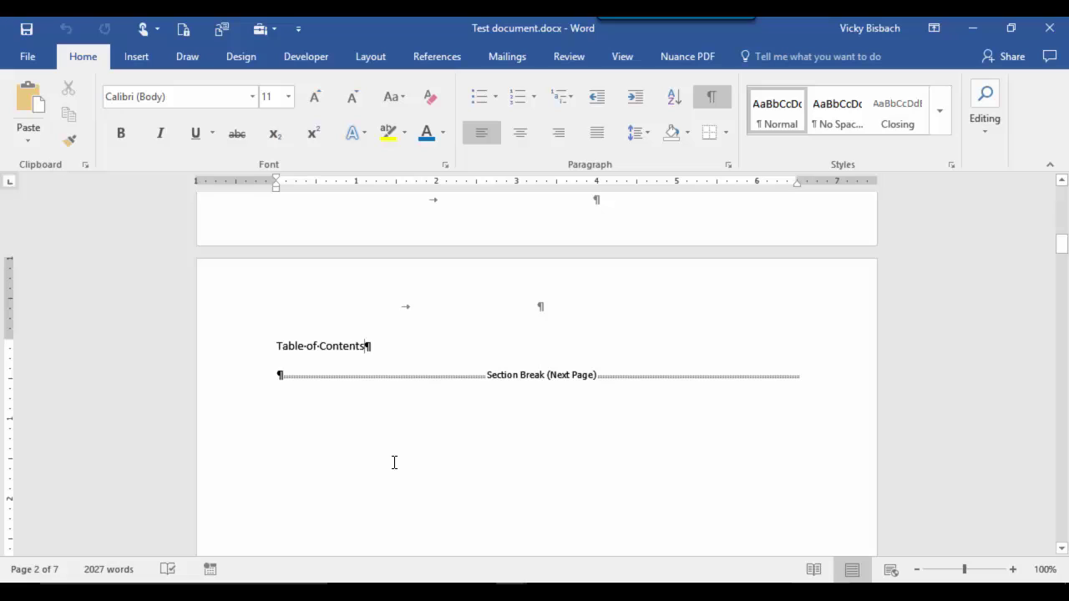
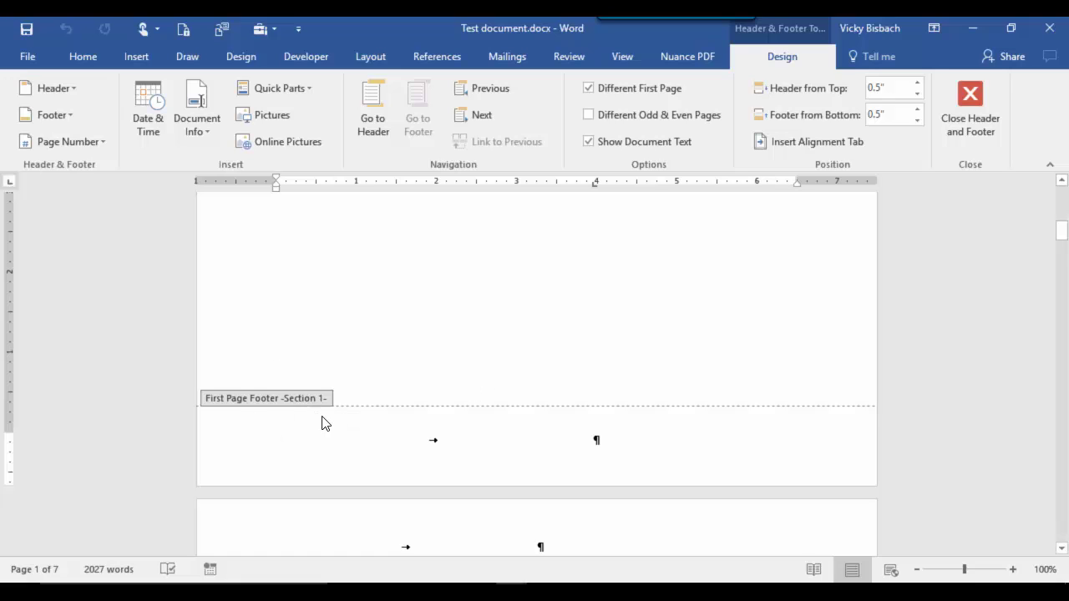
- Go from the Section 1 first page footer to the Section 2 footer, and turn off Different First Page and Link to Previous there
scroll(323, 423, down, 1)
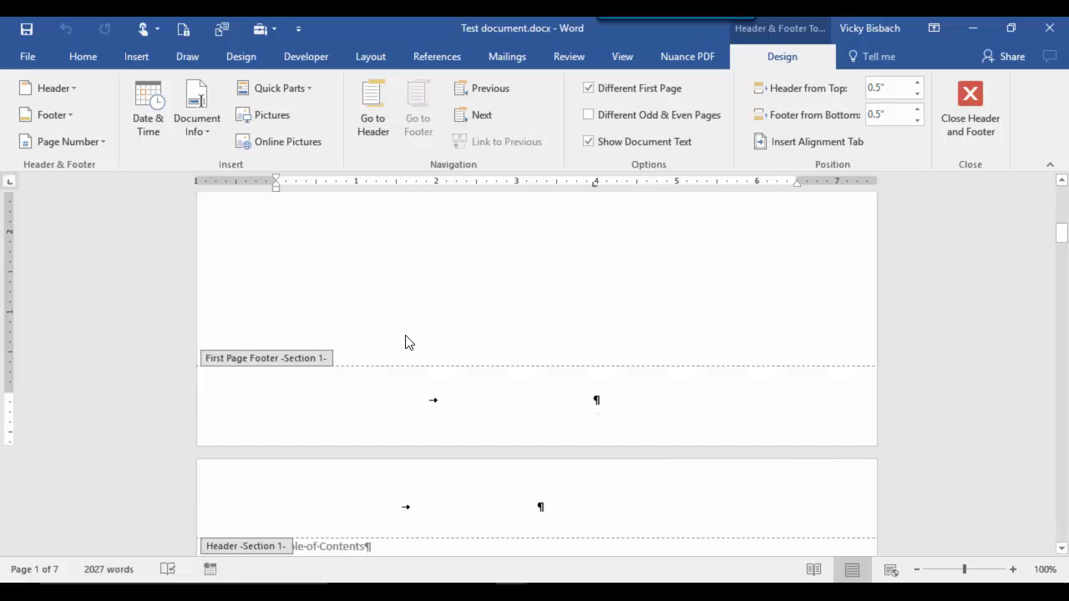
click(479, 117)
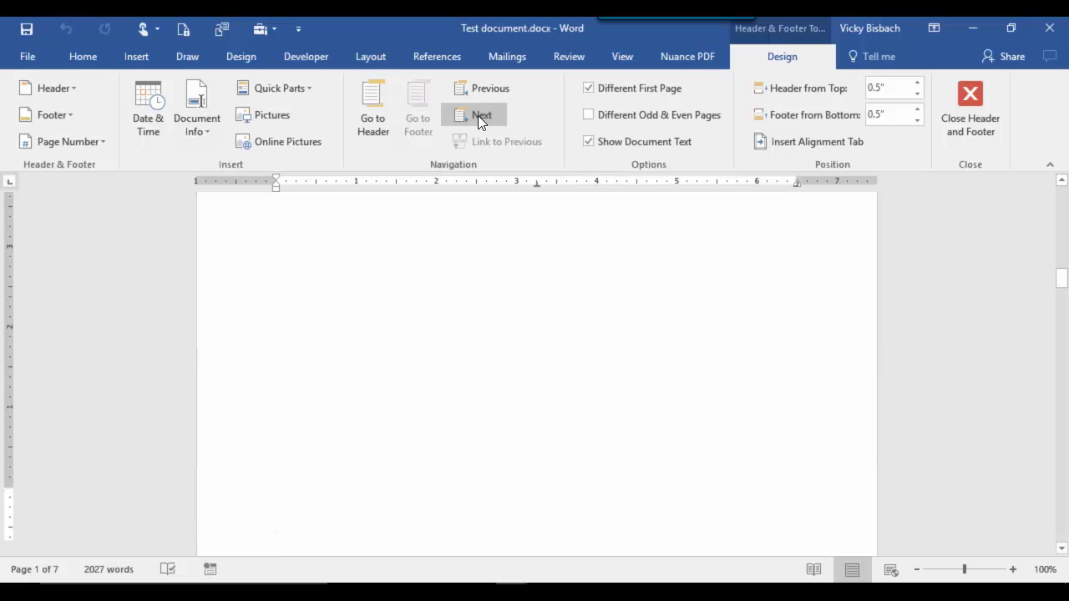
click(478, 115)
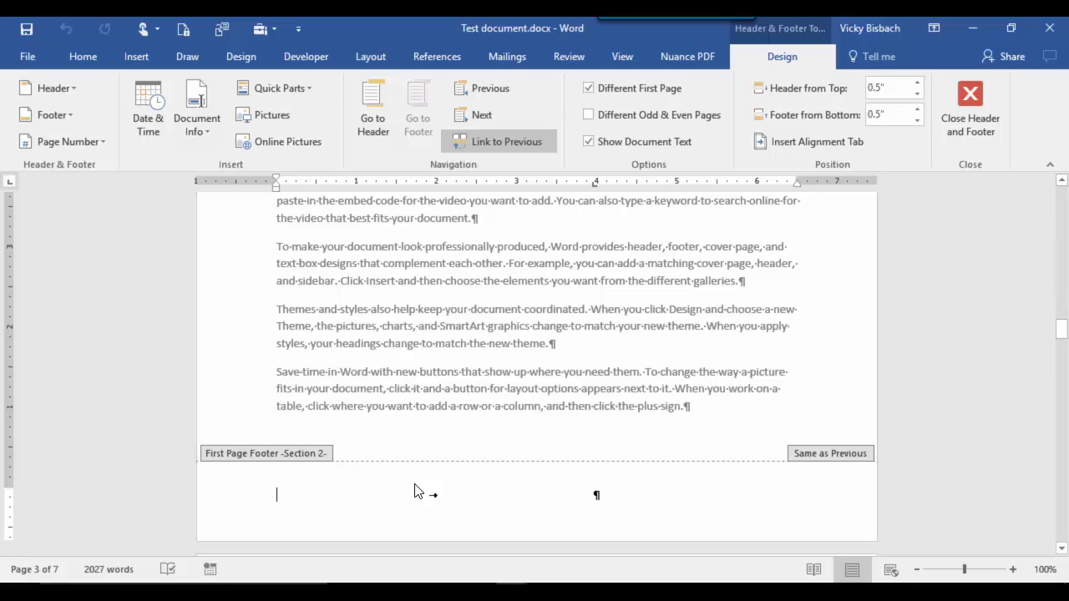
click(589, 90)
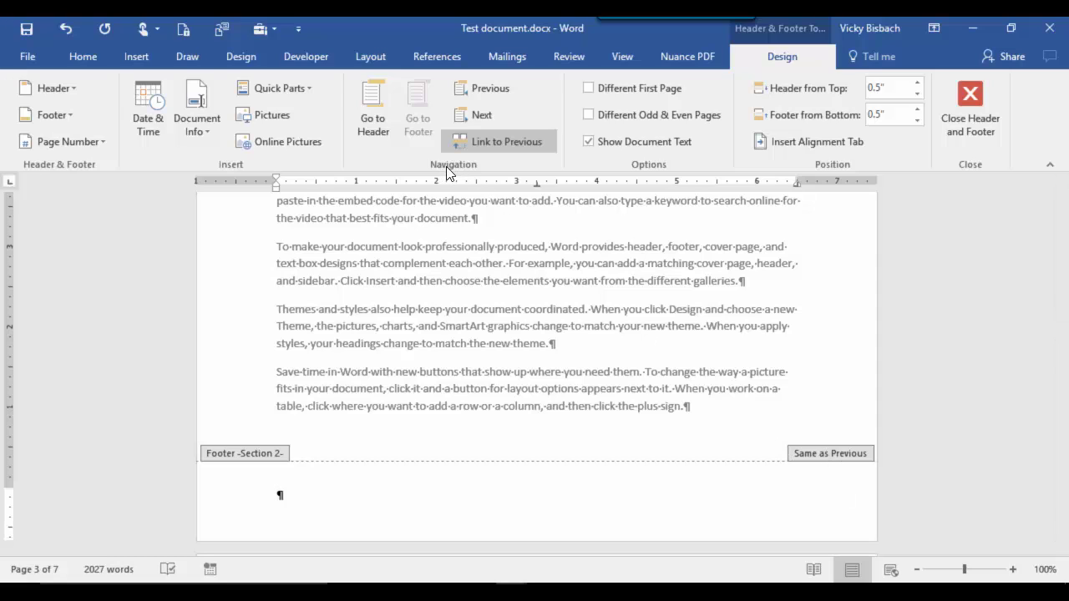
click(502, 141)
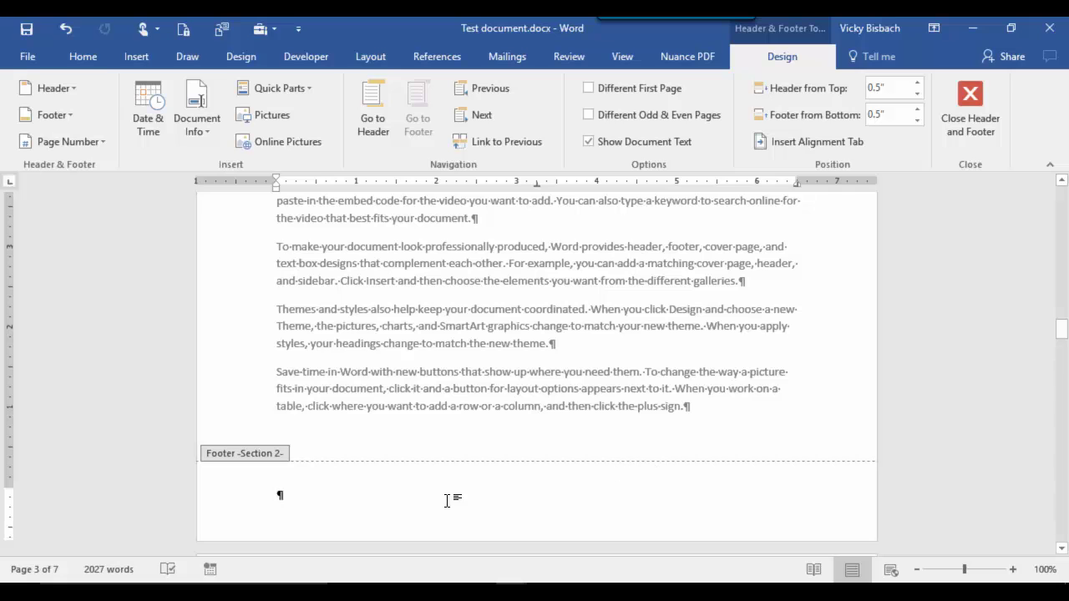
- Replace the tab in the Section 1 first page footer with the text "Acme LLC"
scroll(422, 434, up, 20)
click(372, 368)
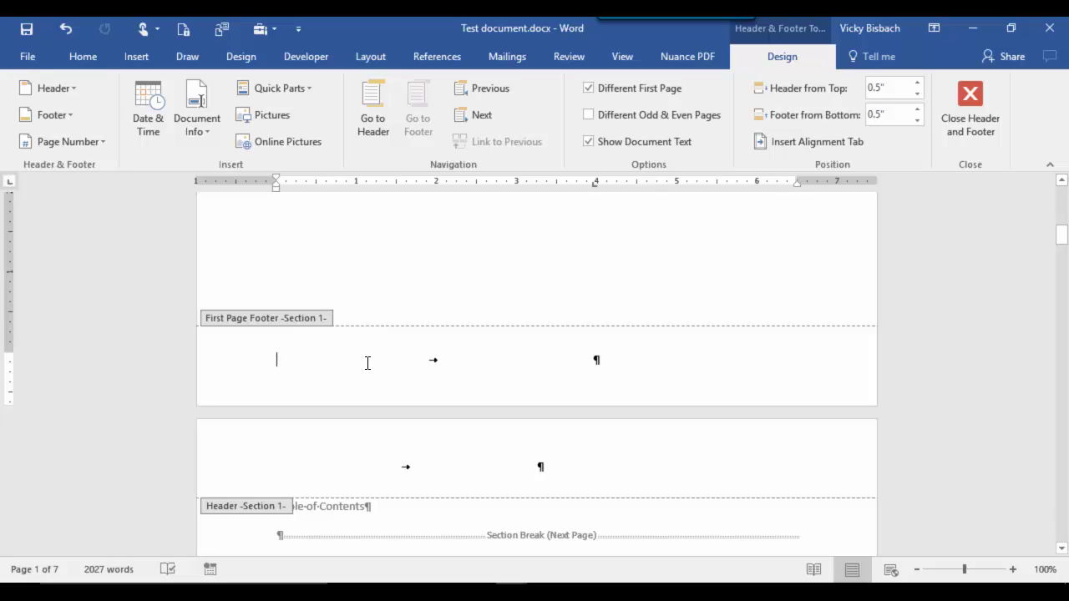
key(Delete)
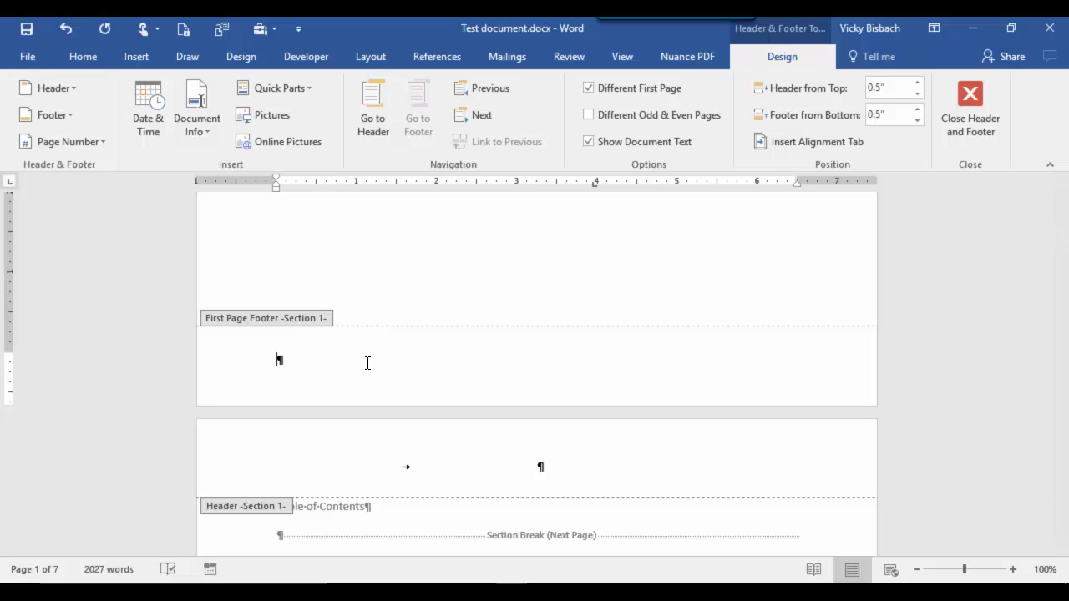
text(Acme LLC)
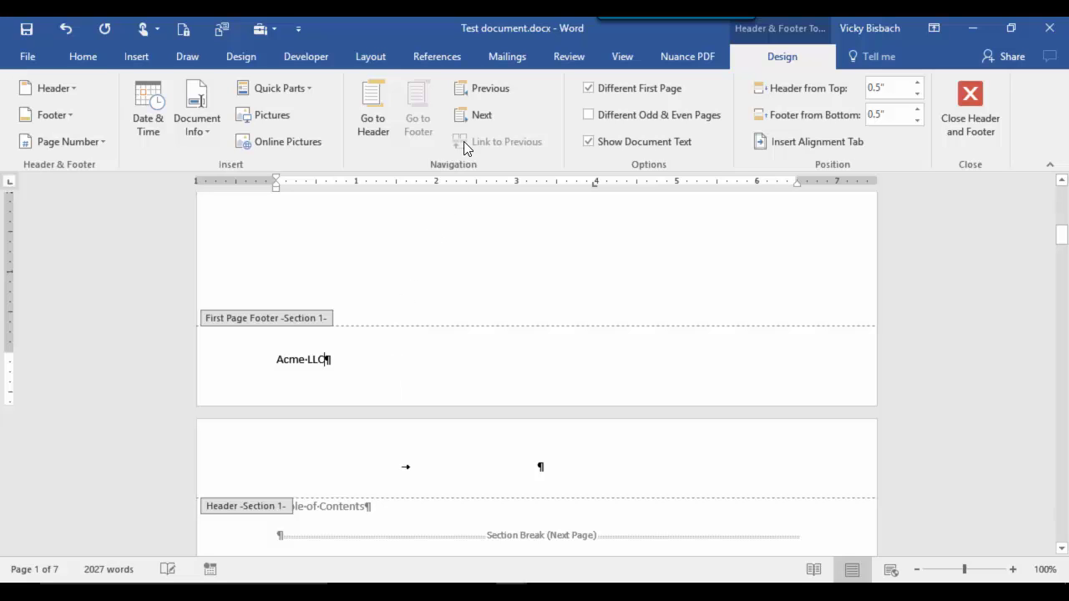
- Insert a centred Plain Number 2 page number at the bottom of the page in the Section 2 footer
click(488, 116)
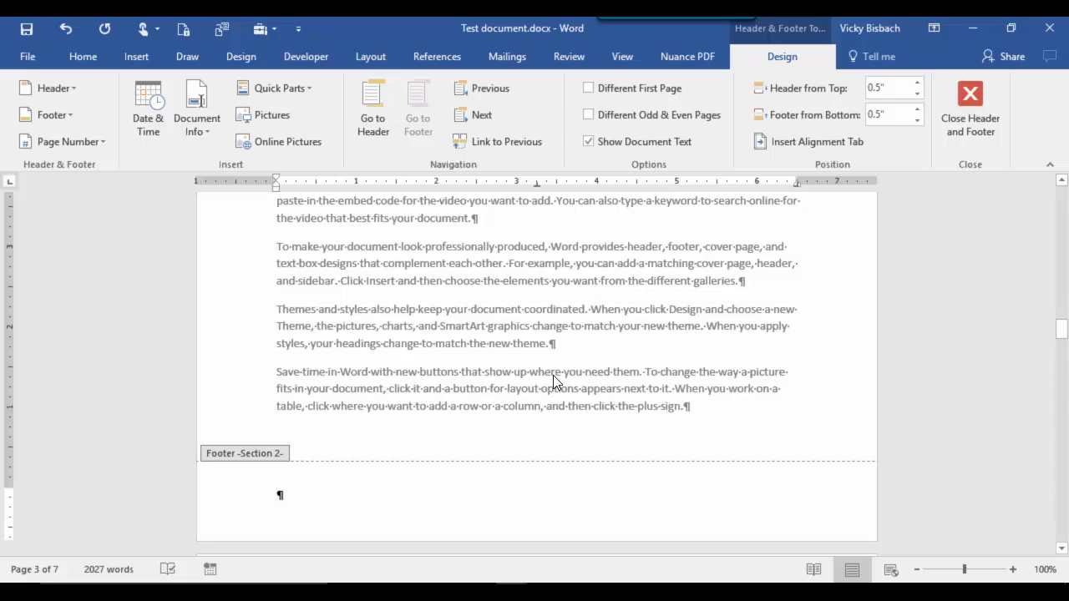
click(58, 142)
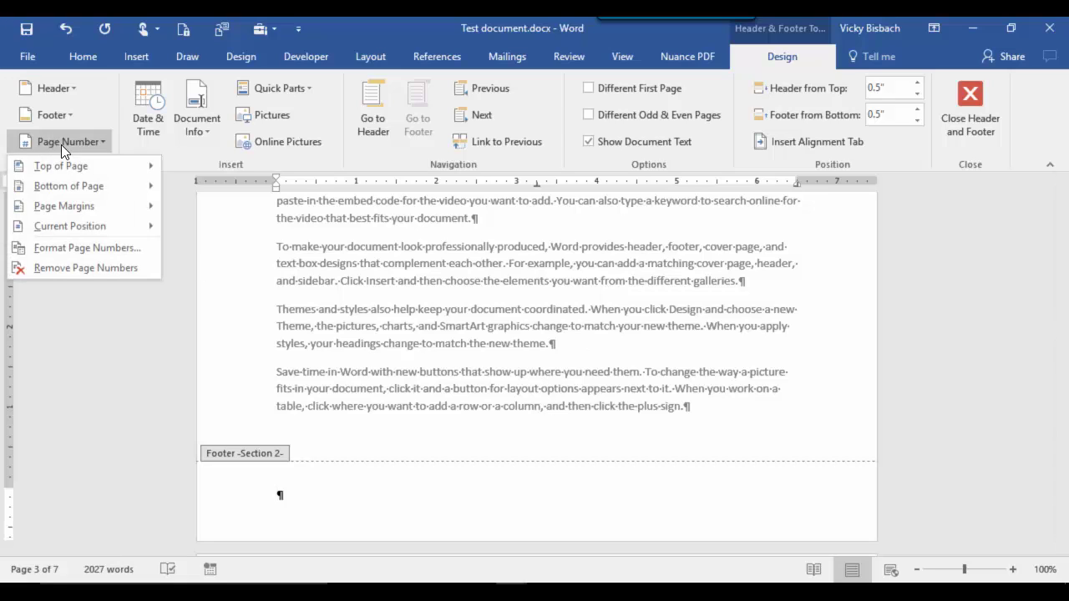
mouse_move(86, 193)
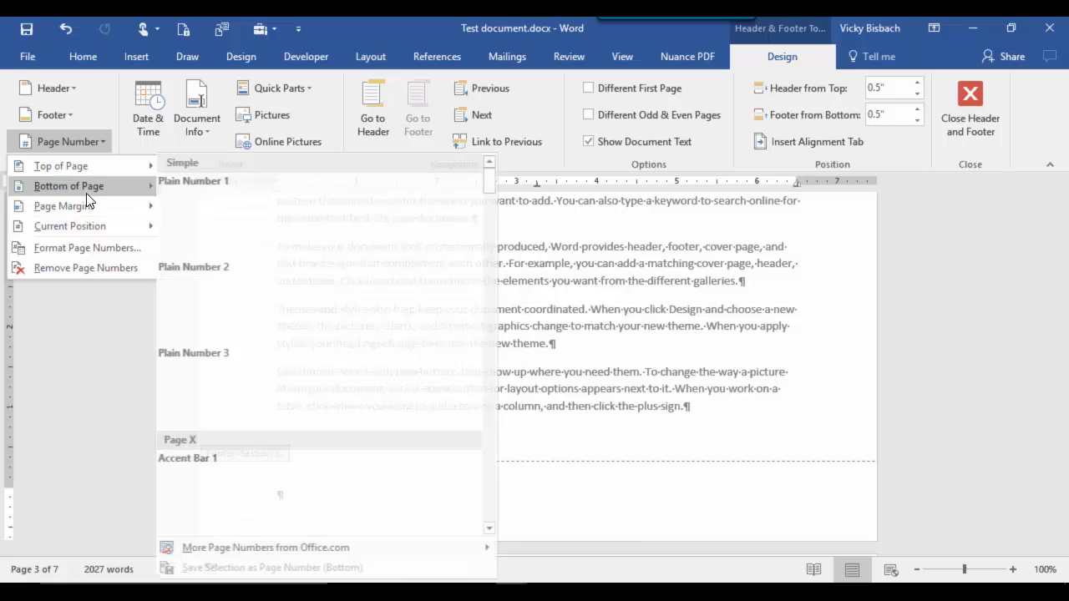
click(317, 326)
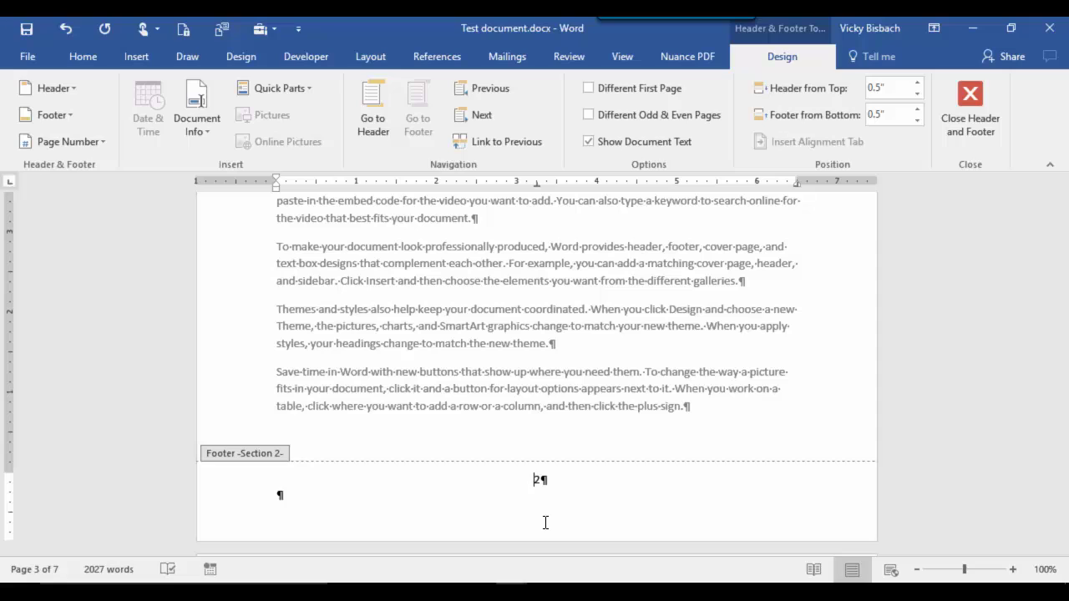
- Format the Section 2 footer's page number to start at 1, keeping the 1, 2, 3 number format
double_click(536, 481)
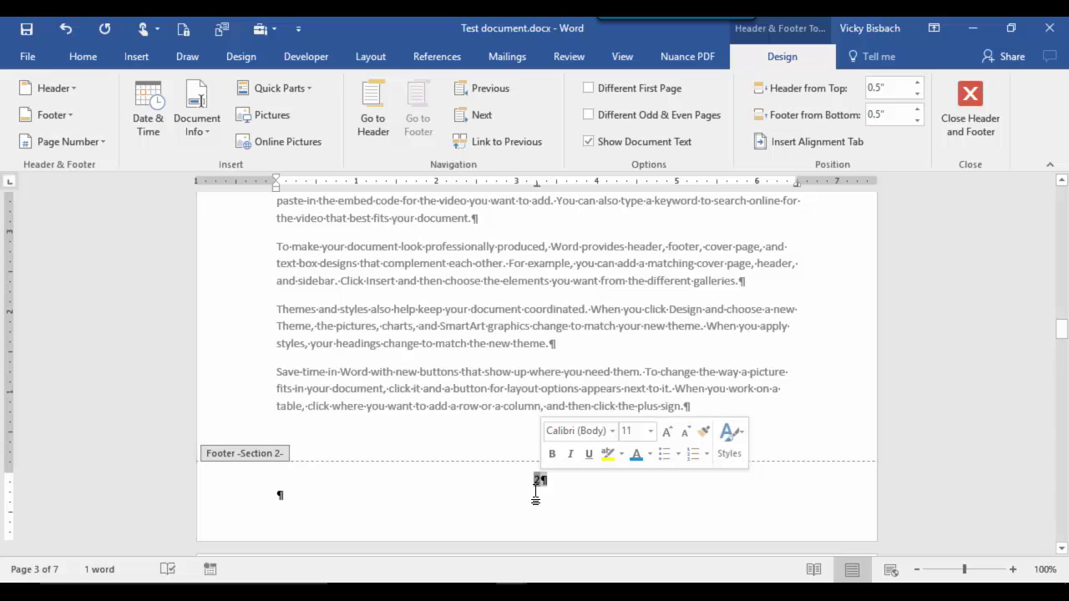
right_click(540, 482)
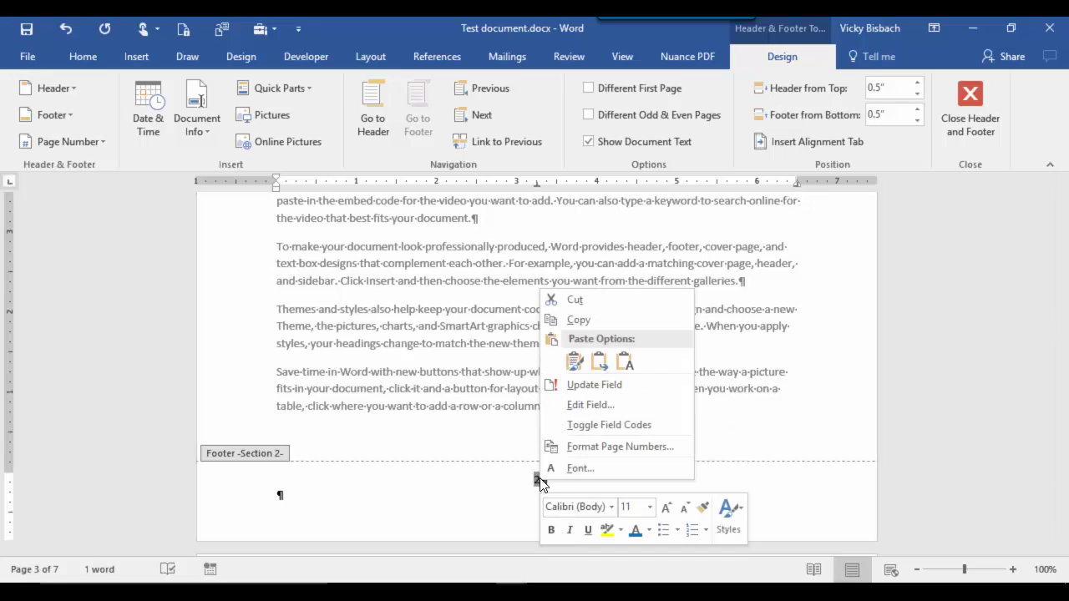
click(605, 448)
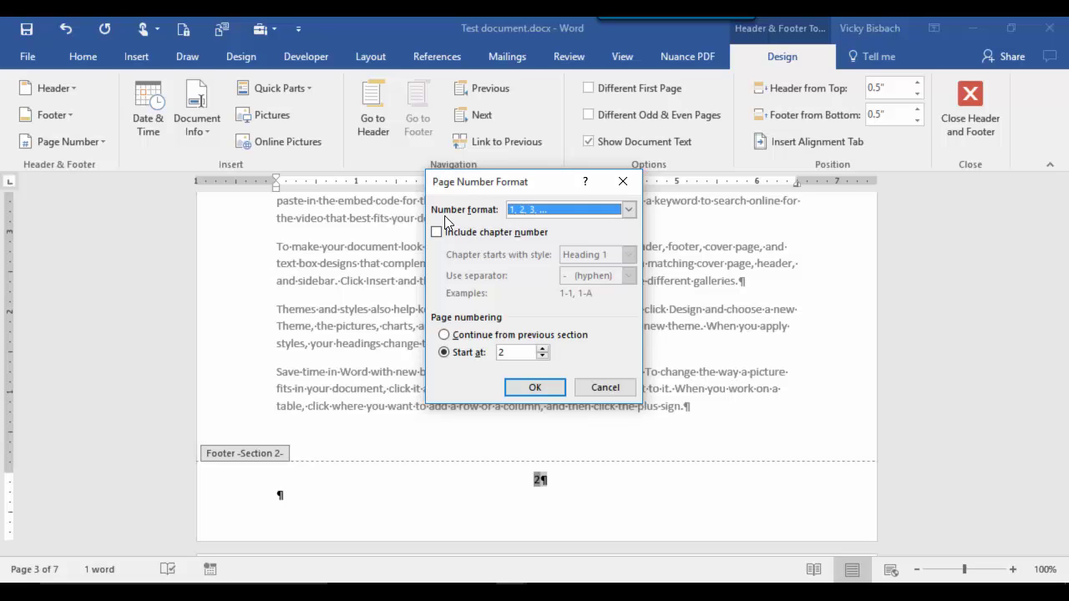
click(629, 210)
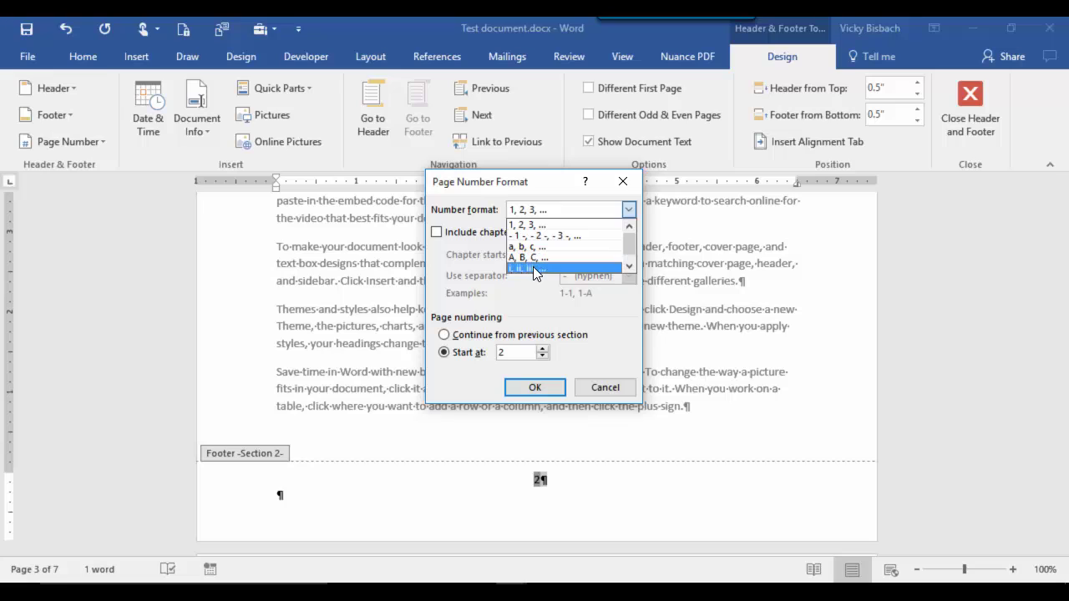
click(438, 248)
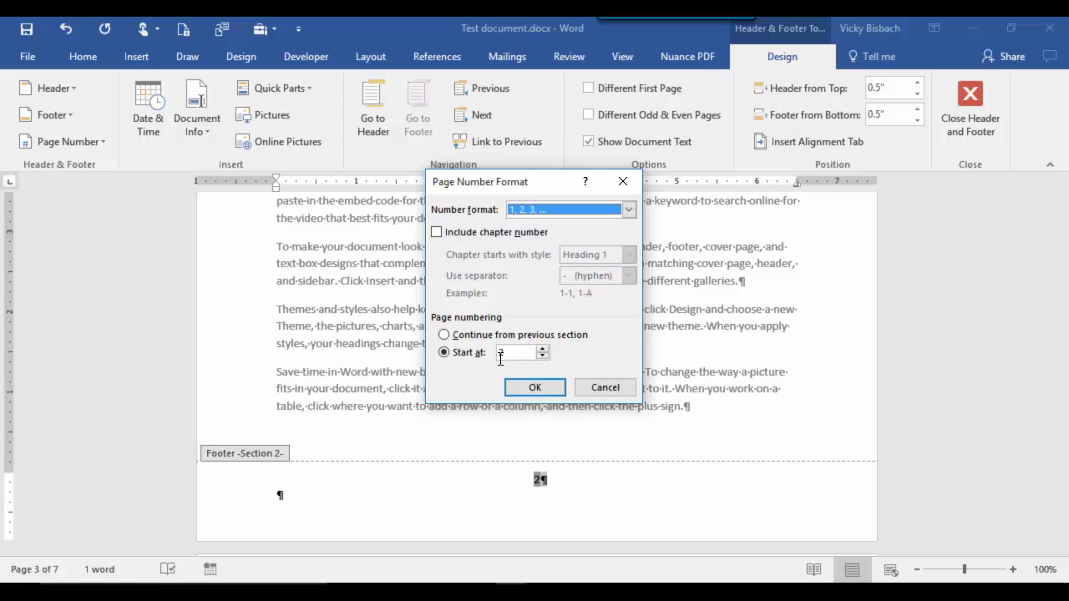
click(543, 356)
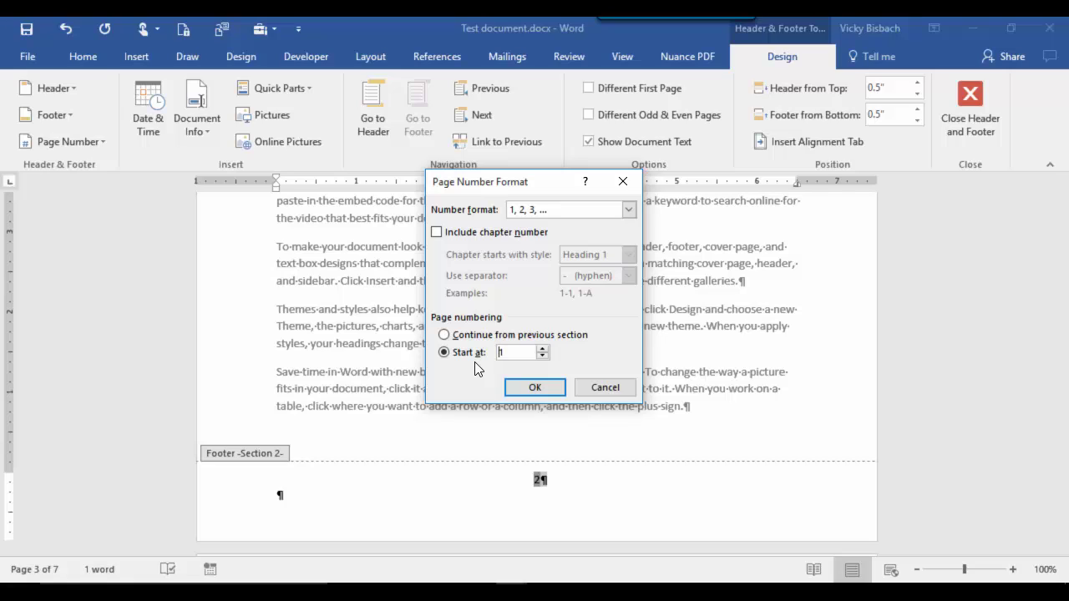
click(526, 385)
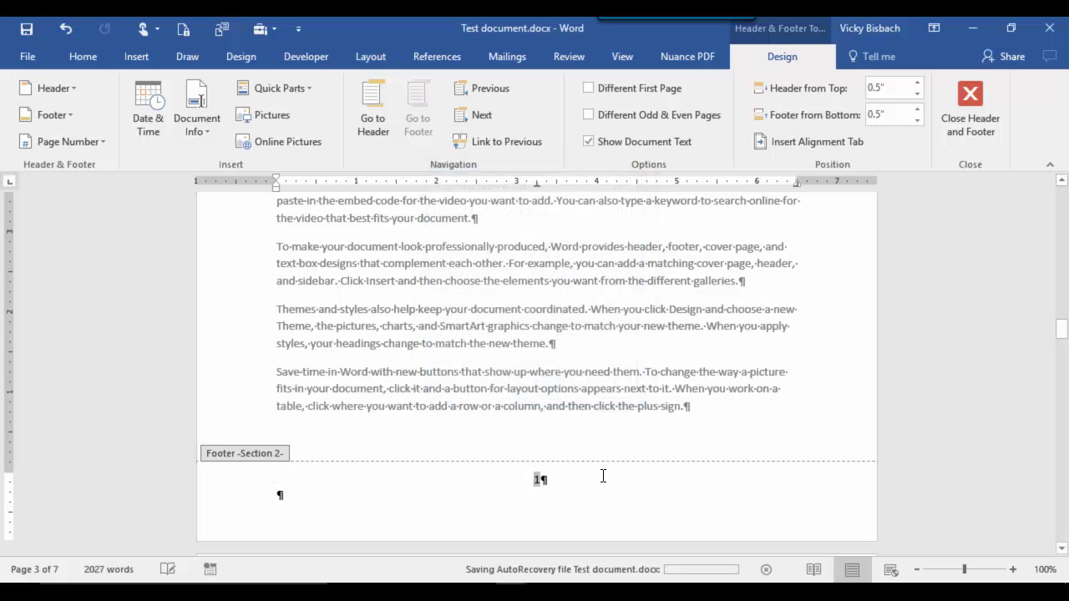
- Check the page numbers in the Section 2 footers, then leave footer editing and return to the body text at the Document Components heading
scroll(603, 476, down, 15)
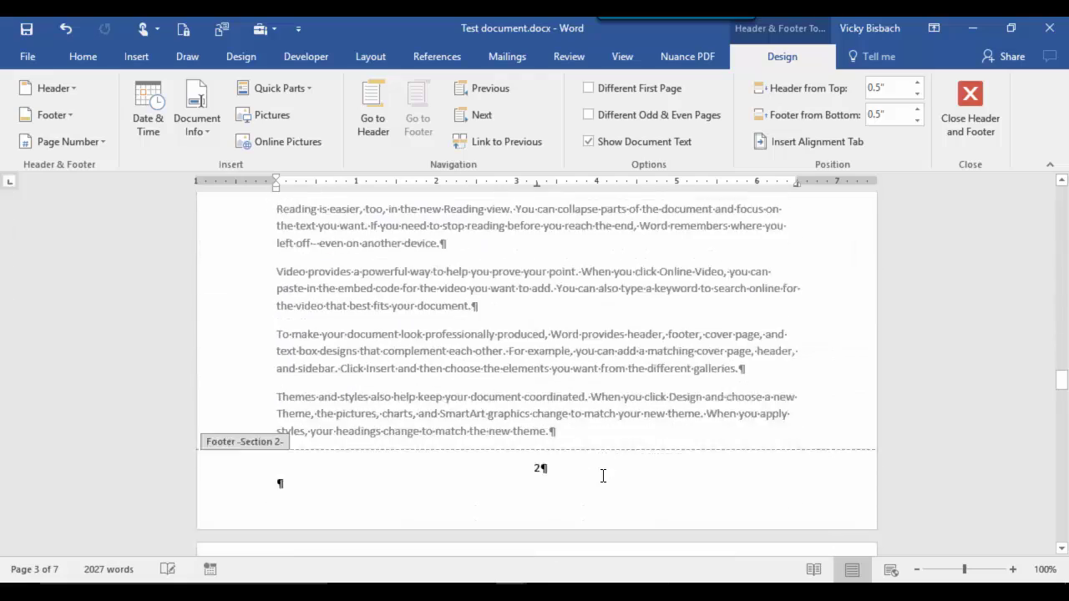
scroll(603, 476, down, 15)
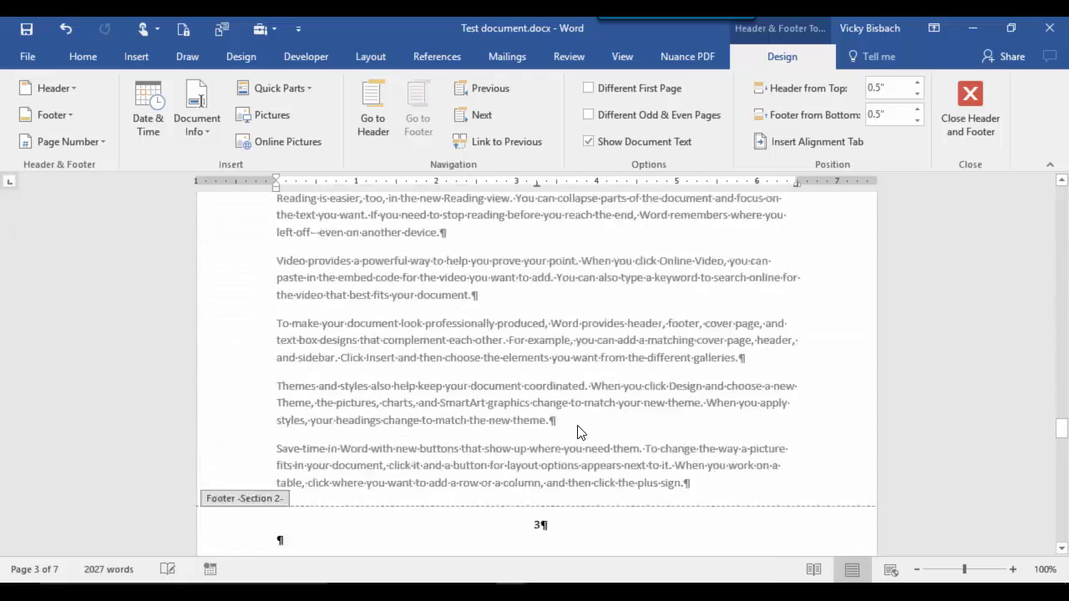
scroll(580, 431, down, 5)
scroll(576, 412, up, 9)
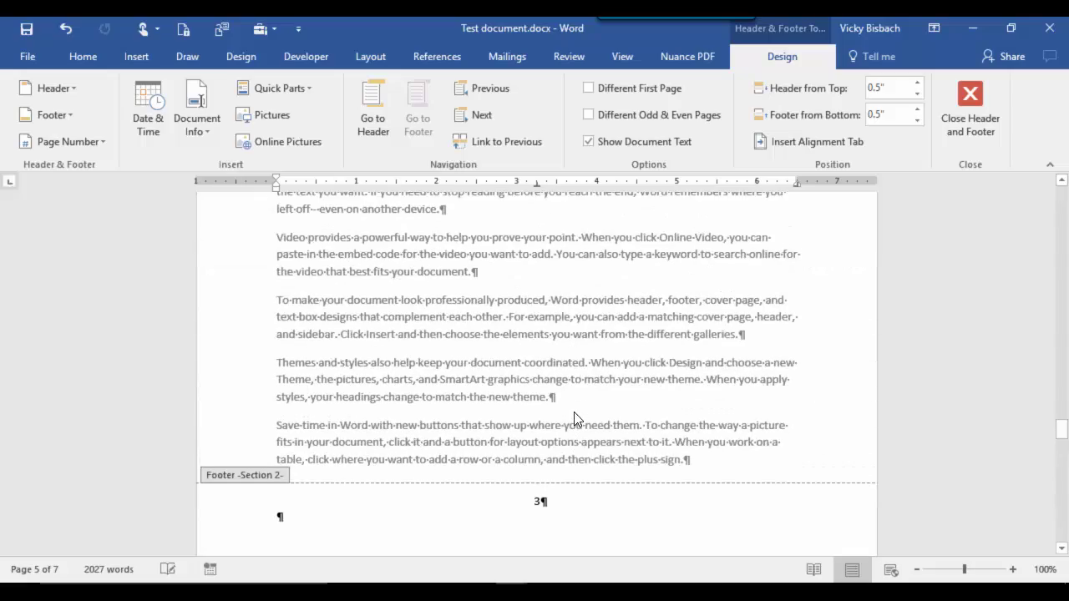
scroll(575, 418, up, 20)
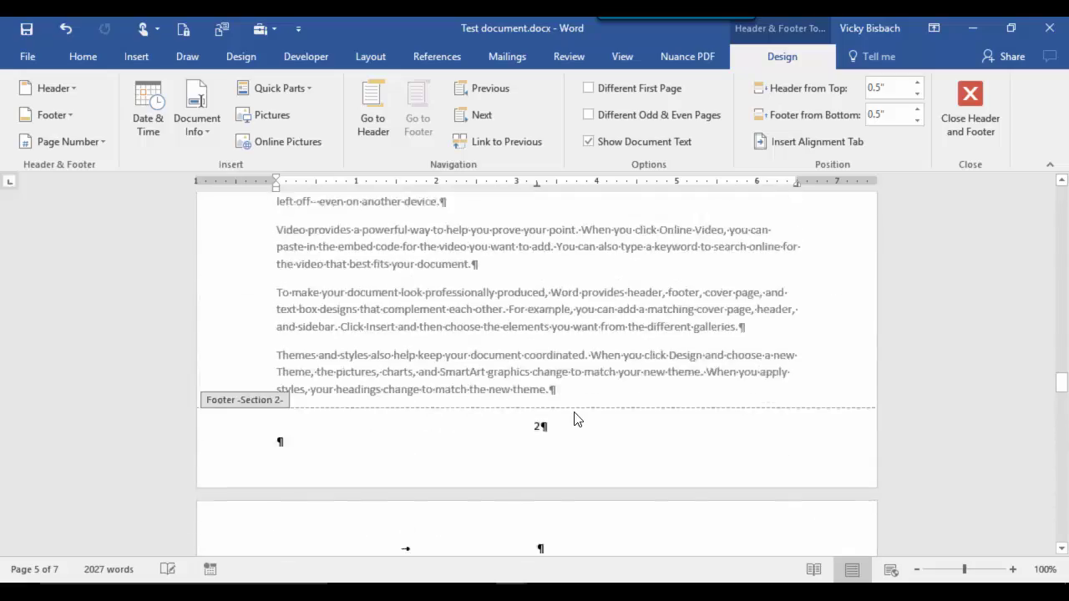
scroll(567, 408, up, 10)
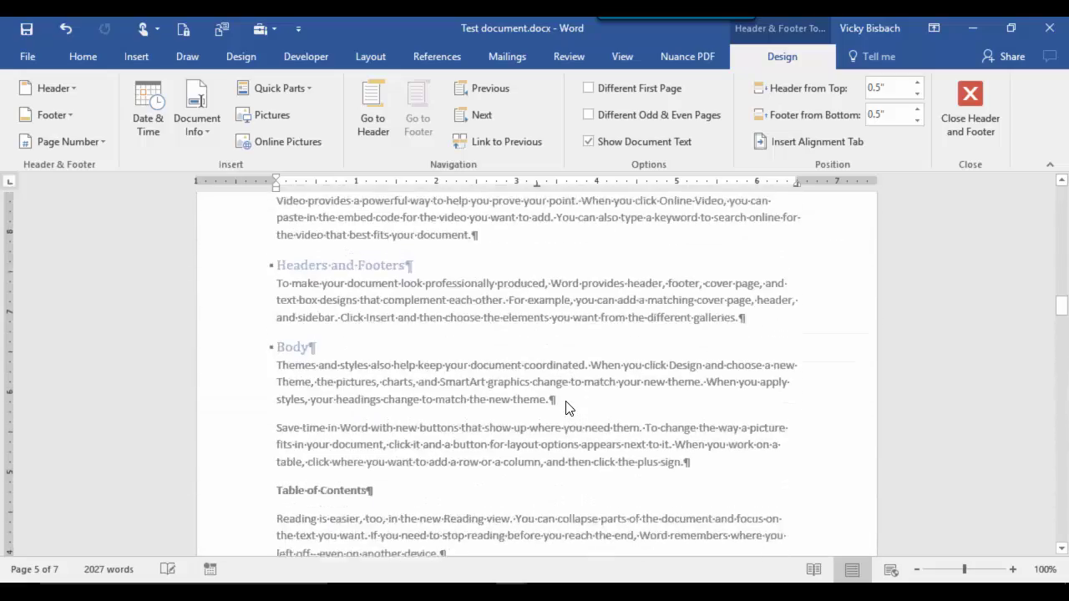
double_click(562, 463)
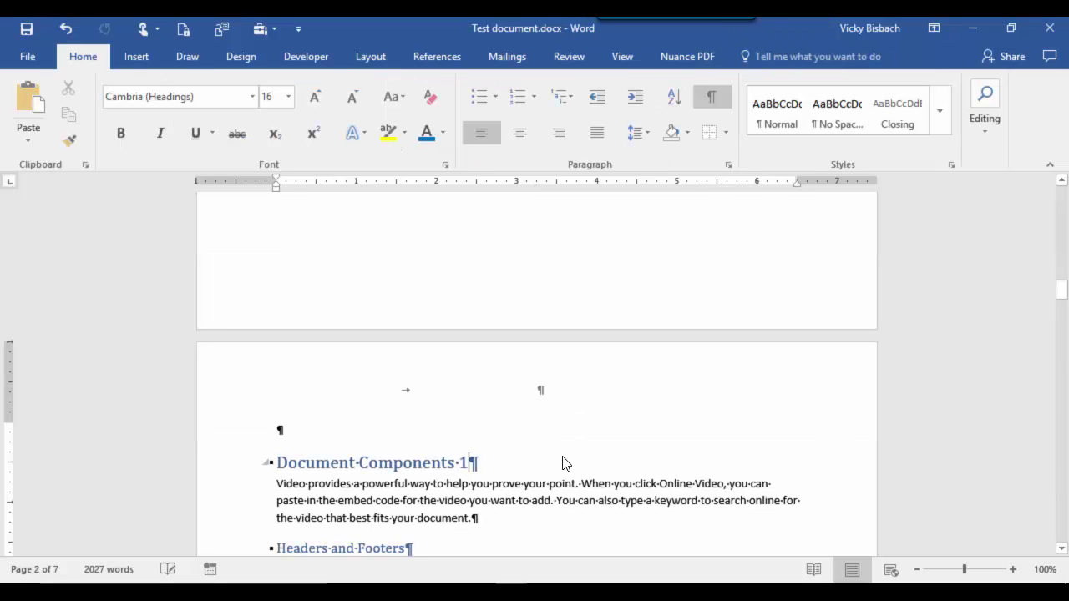
- Review the first page's footer and the page numbering in the footers of the Section 2 pages
scroll(562, 460, up, 8)
scroll(561, 459, up, 5)
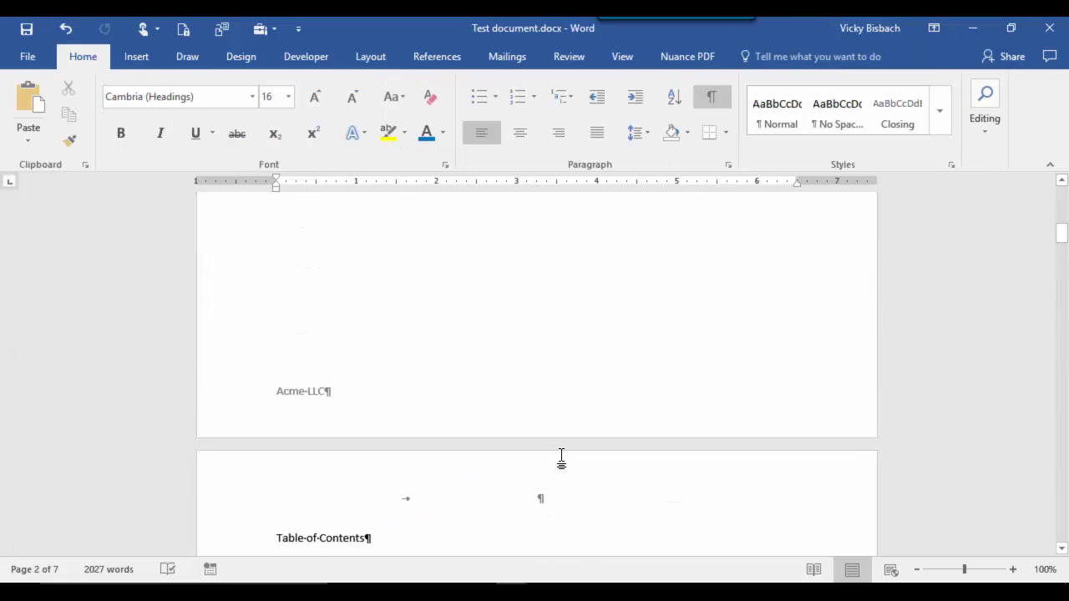
scroll(561, 459, down, 2)
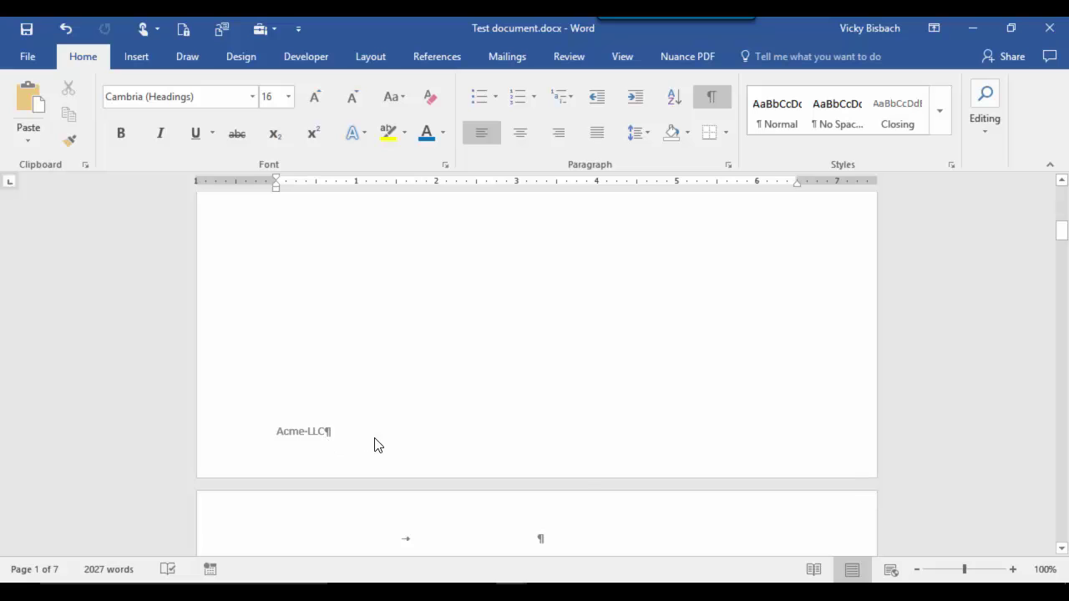
scroll(591, 483, down, 8)
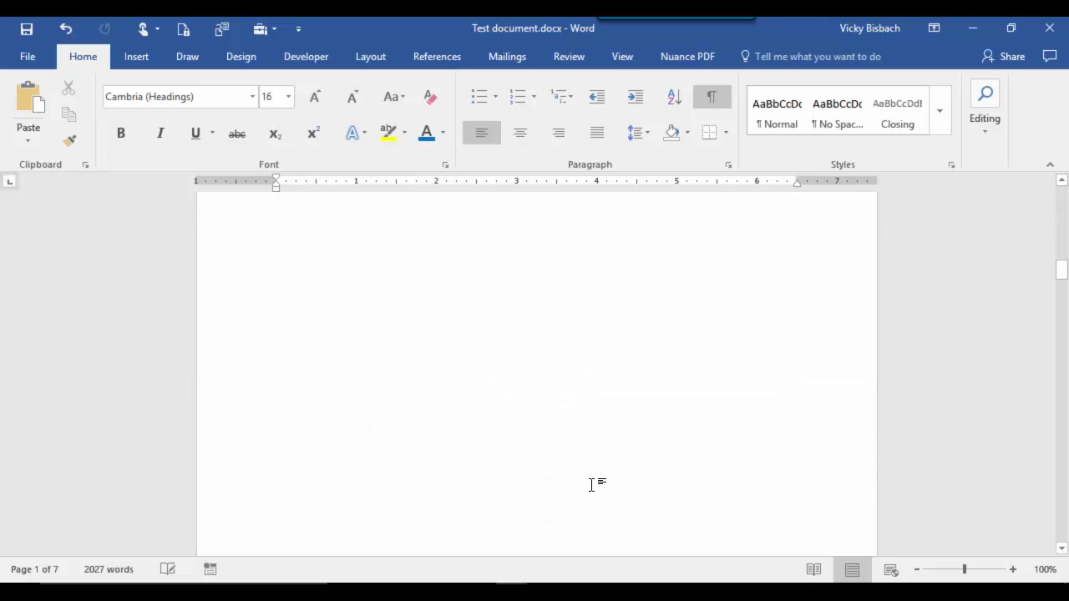
scroll(591, 485, down, 10)
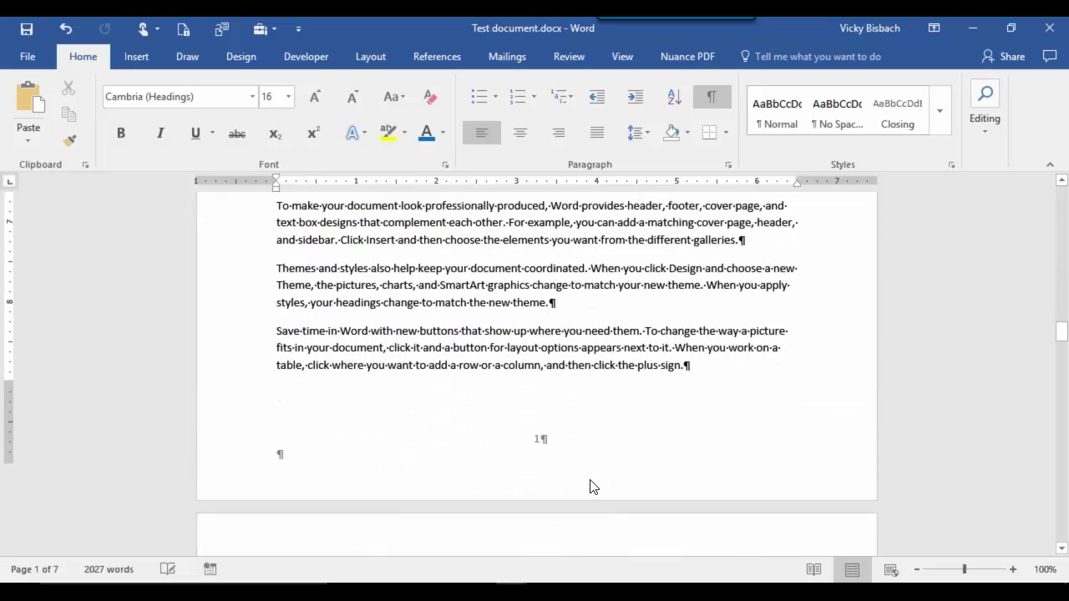
scroll(590, 487, down, 1)
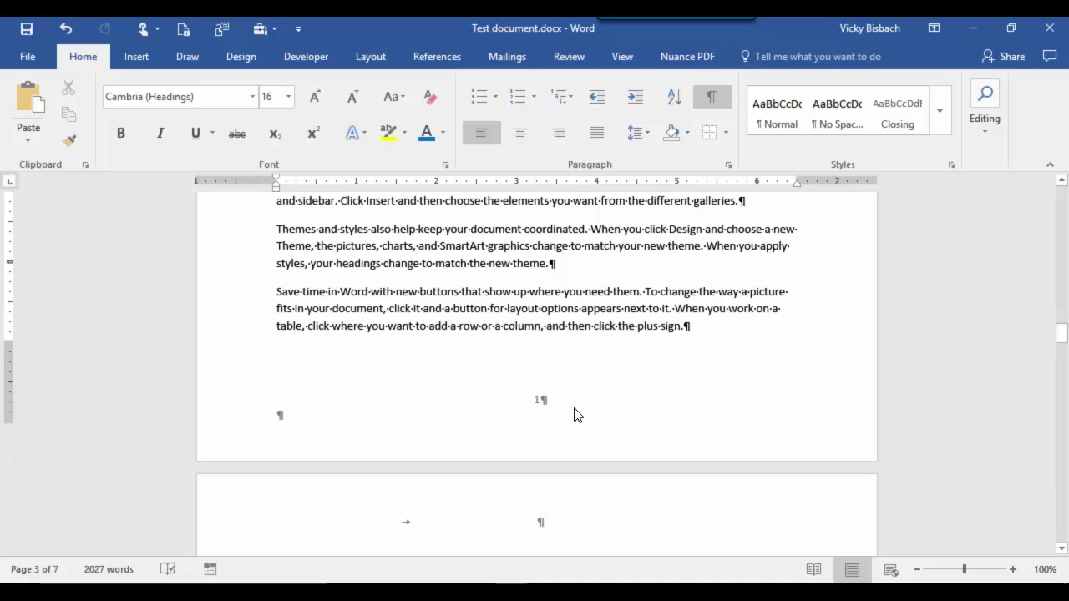
scroll(575, 415, down, 10)
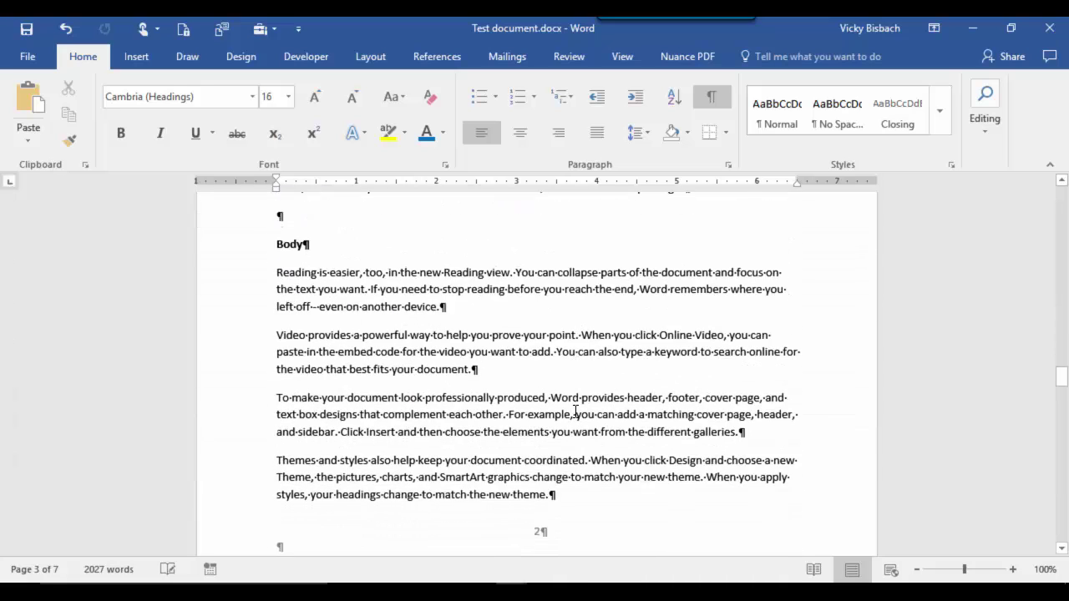
scroll(576, 413, down, 10)
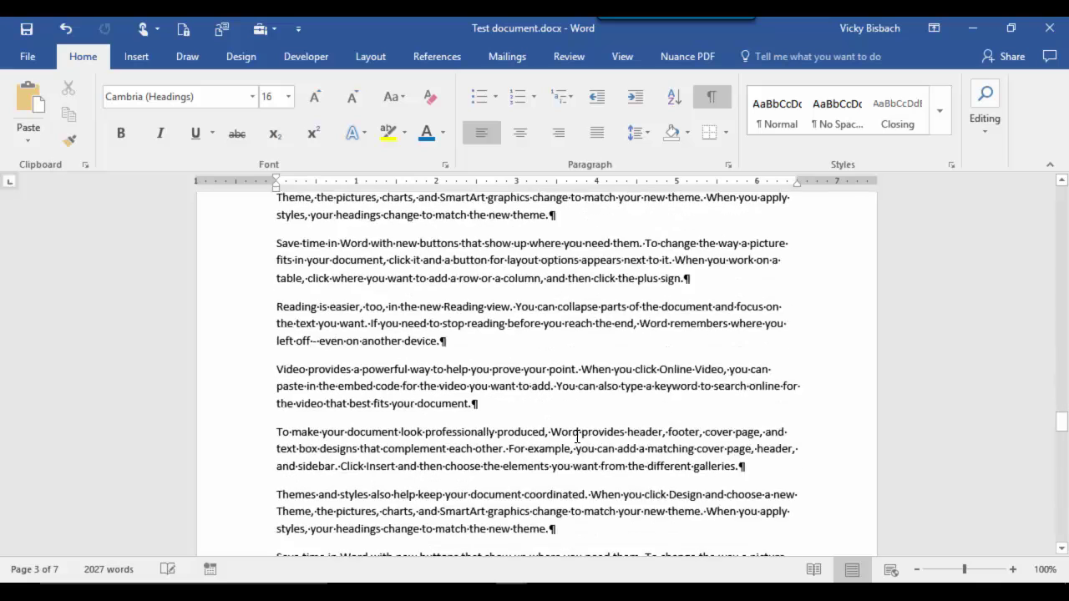
scroll(576, 438, down, 6)
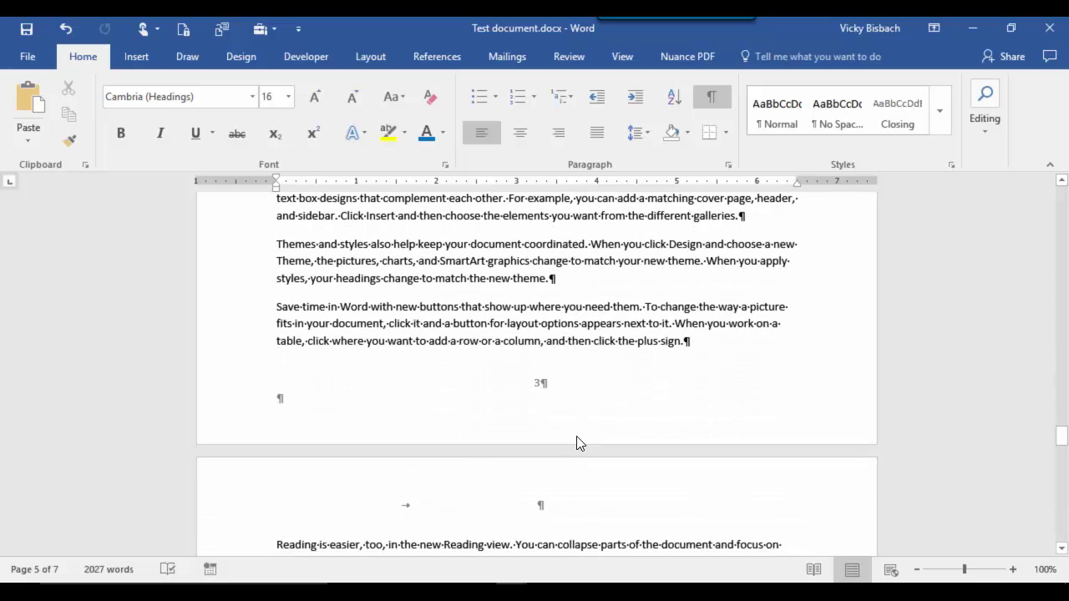